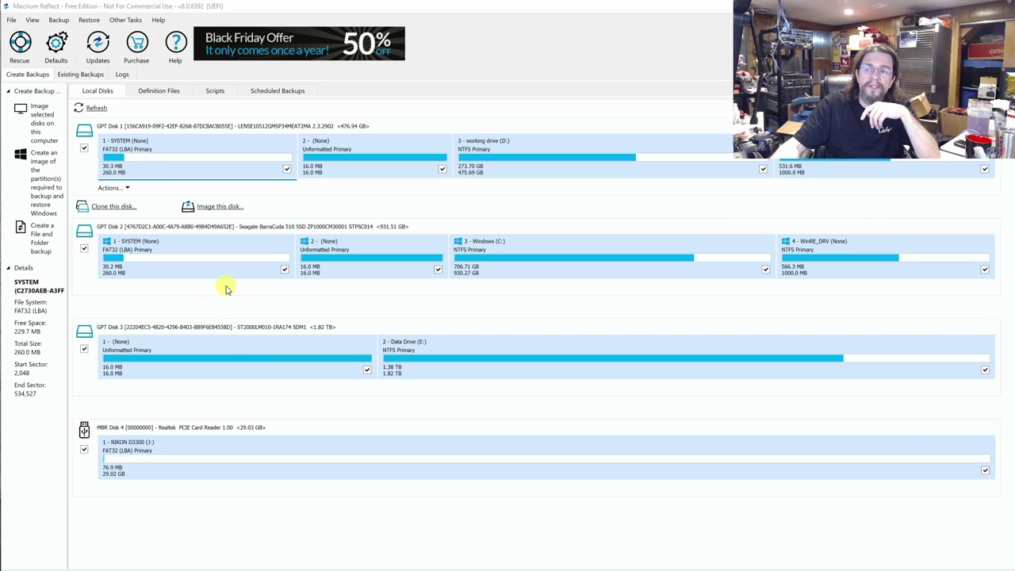
Select Disk 2, the Seagate BarraCuda 510 SSD, and look through the Restore, Other Tasks and View menus.
click(226, 288)
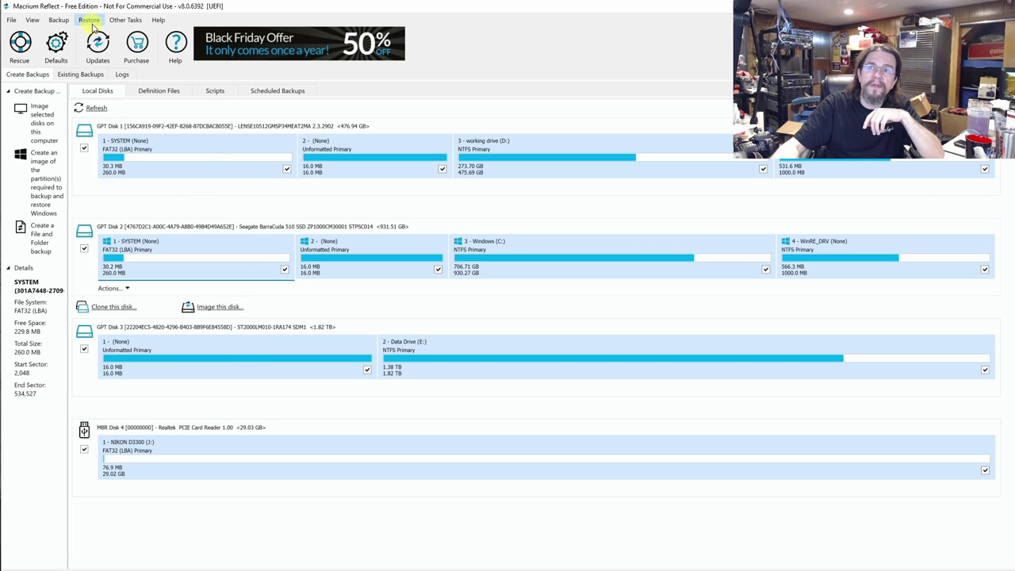
click(91, 22)
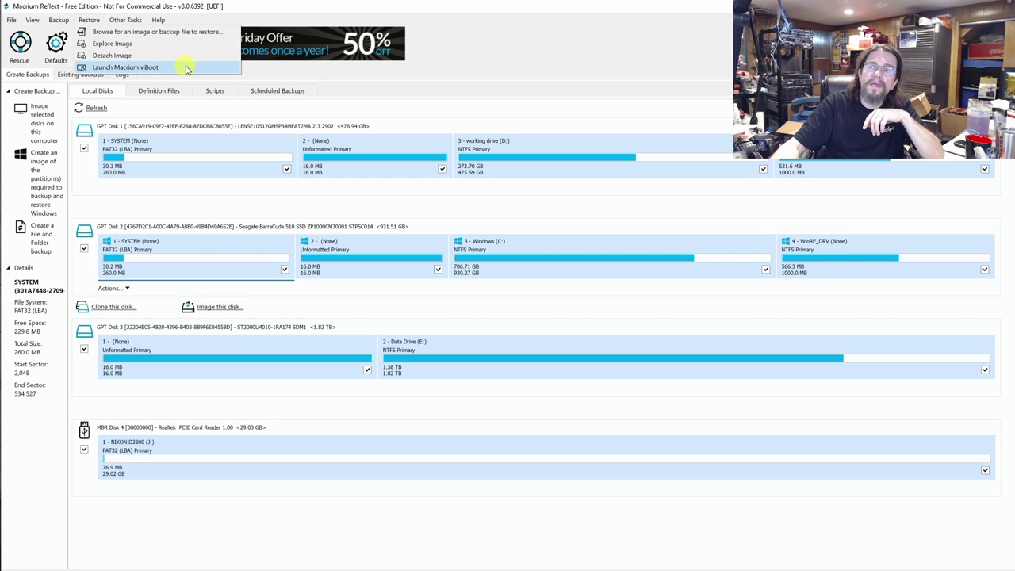
mouse_move(125, 23)
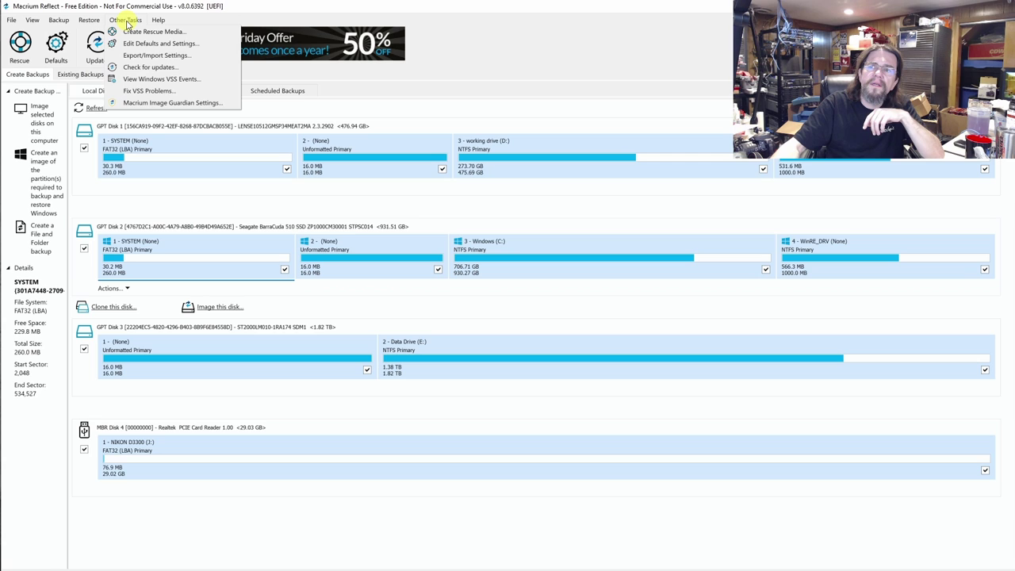
mouse_move(90, 23)
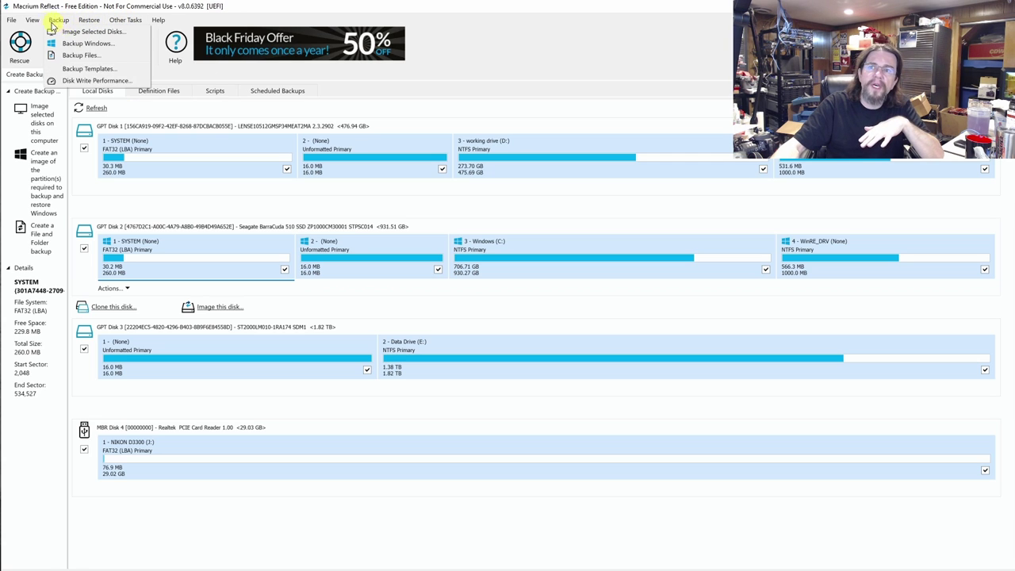
mouse_move(36, 24)
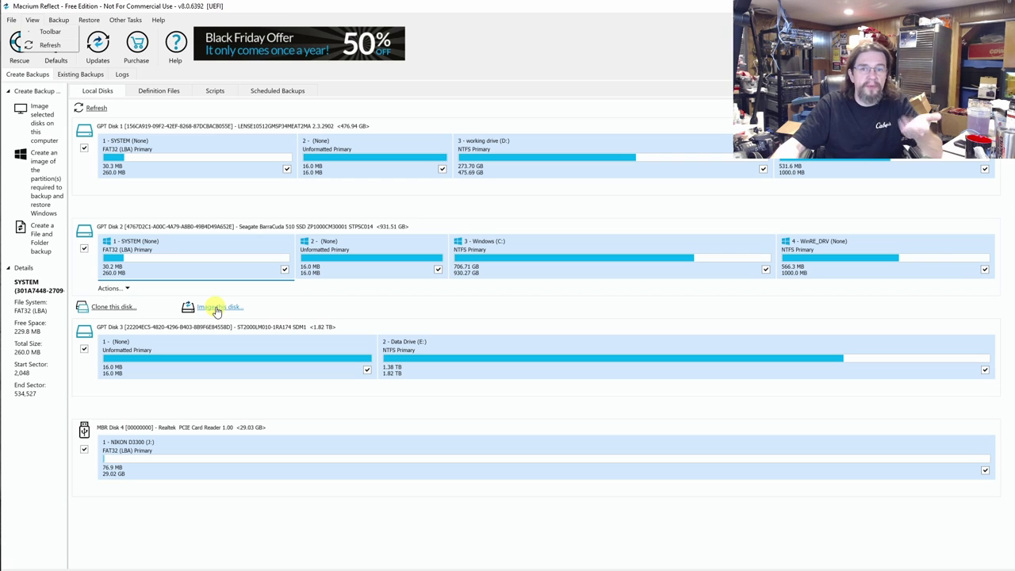
click(216, 308)
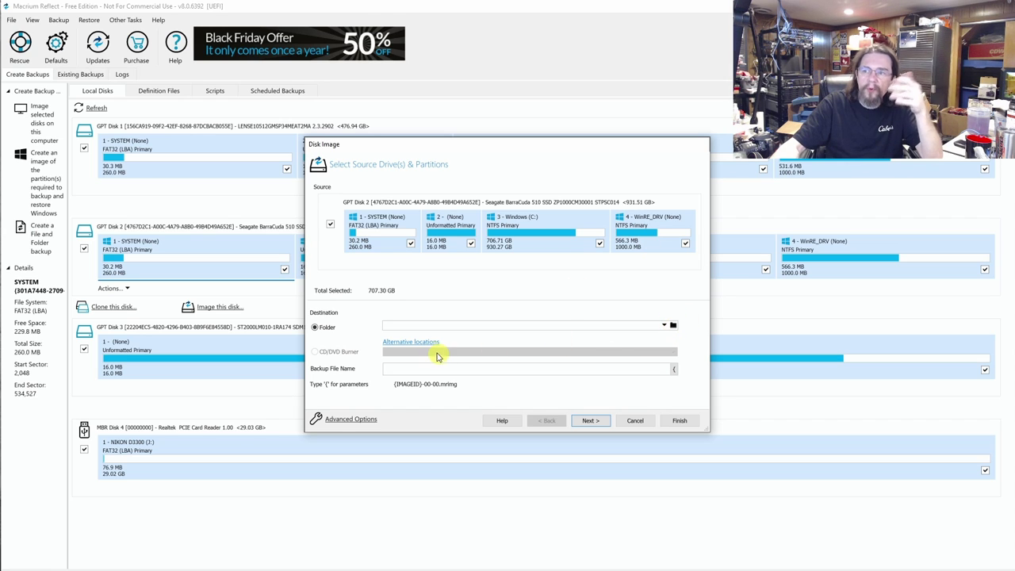
Add a new 'Image Backups' folder on Youtube Backup (G:) as the image destination.
click(412, 343)
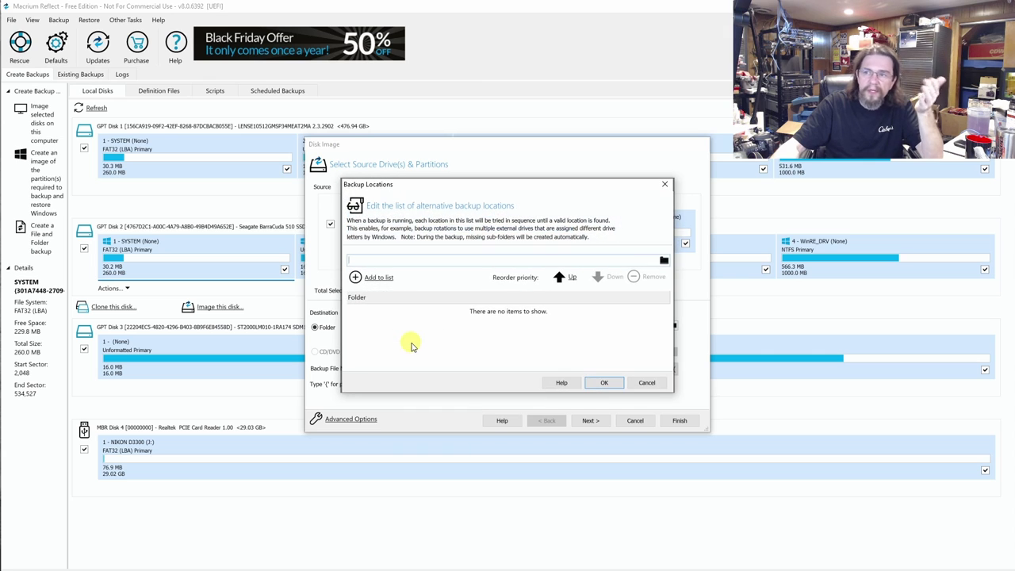
click(375, 279)
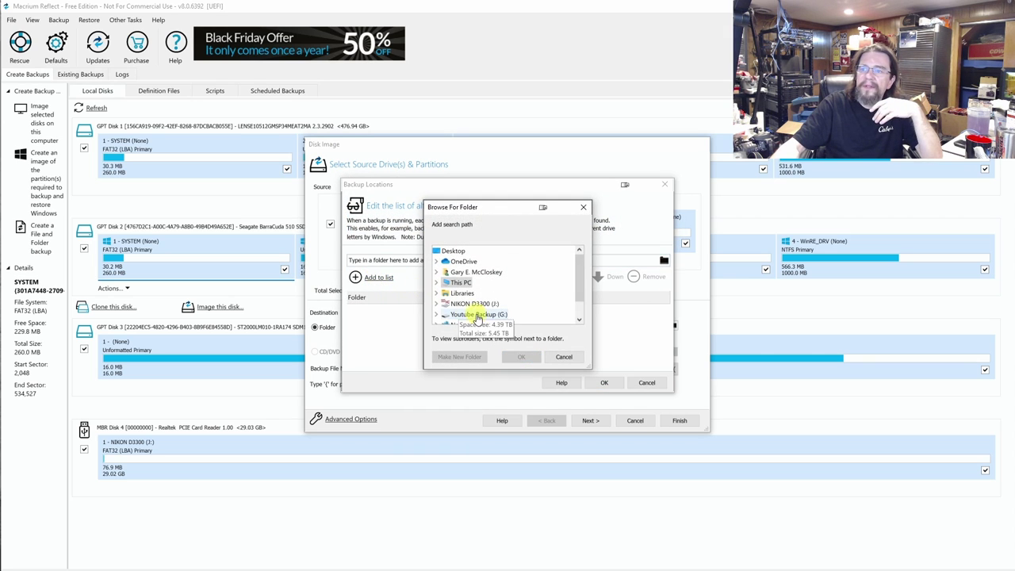
scroll(491, 305, down, 1)
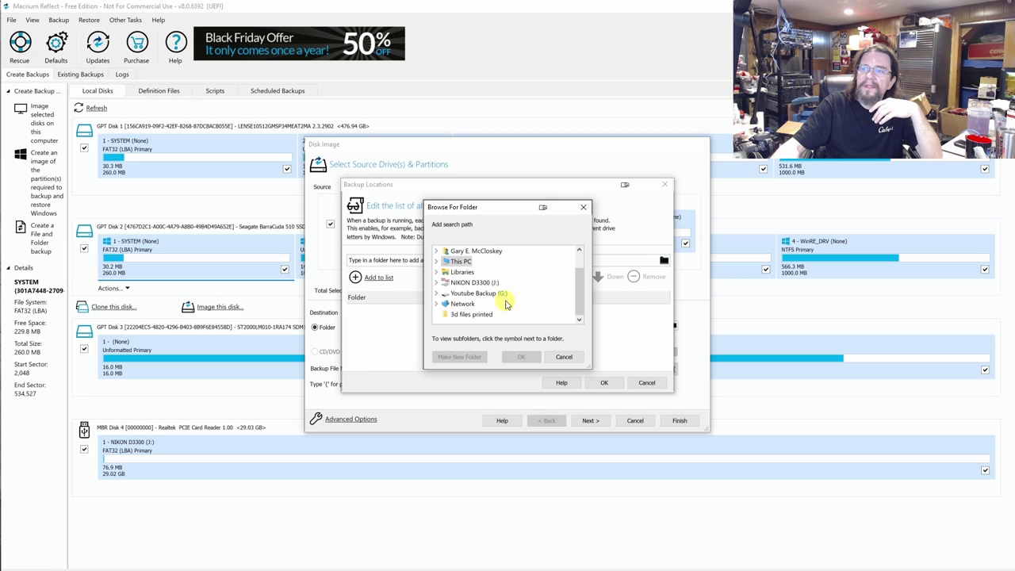
click(436, 294)
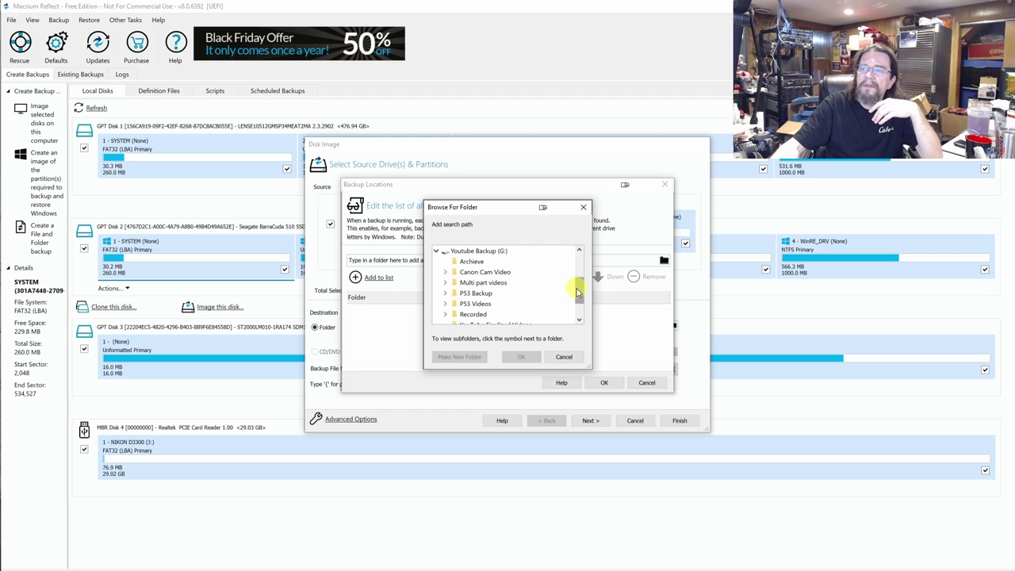
scroll(573, 294, down, 2)
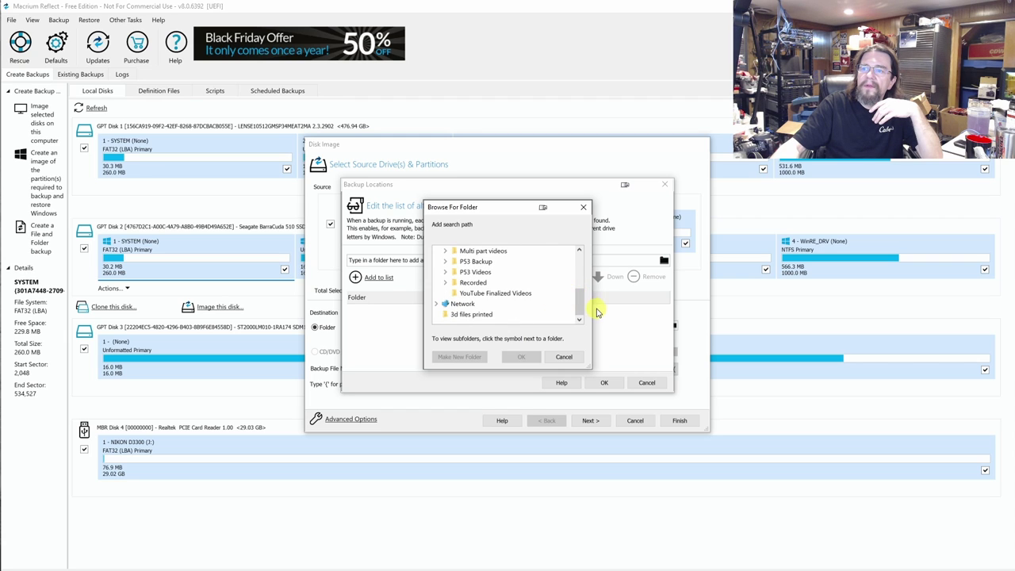
scroll(580, 295, up, 2)
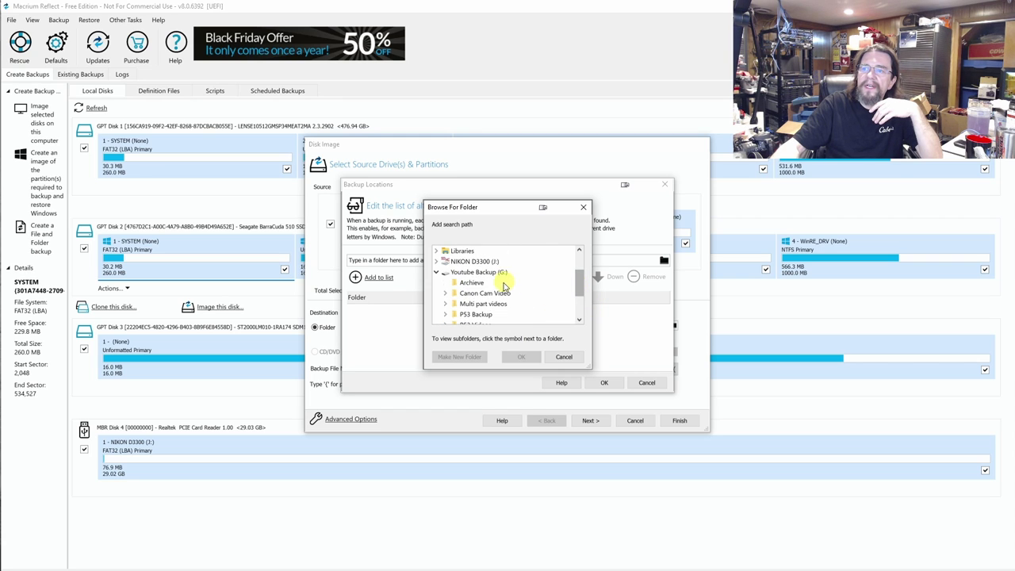
click(480, 272)
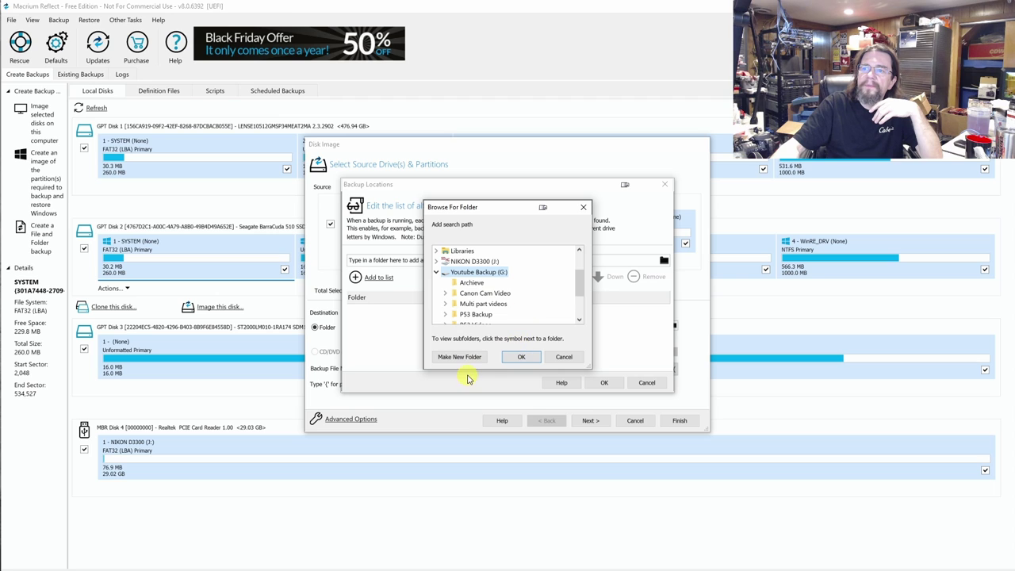
click(466, 360)
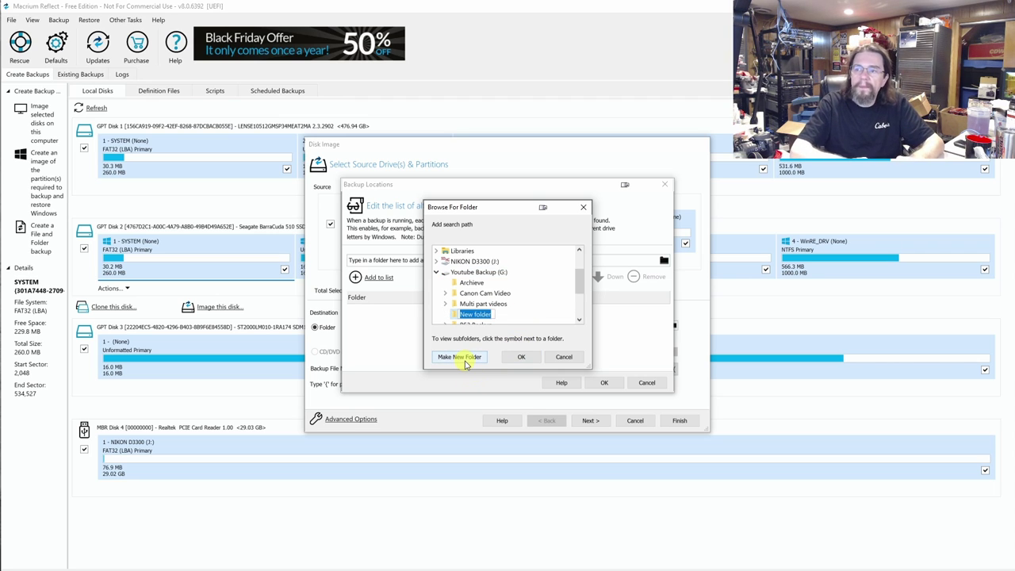
text(Image Backup)
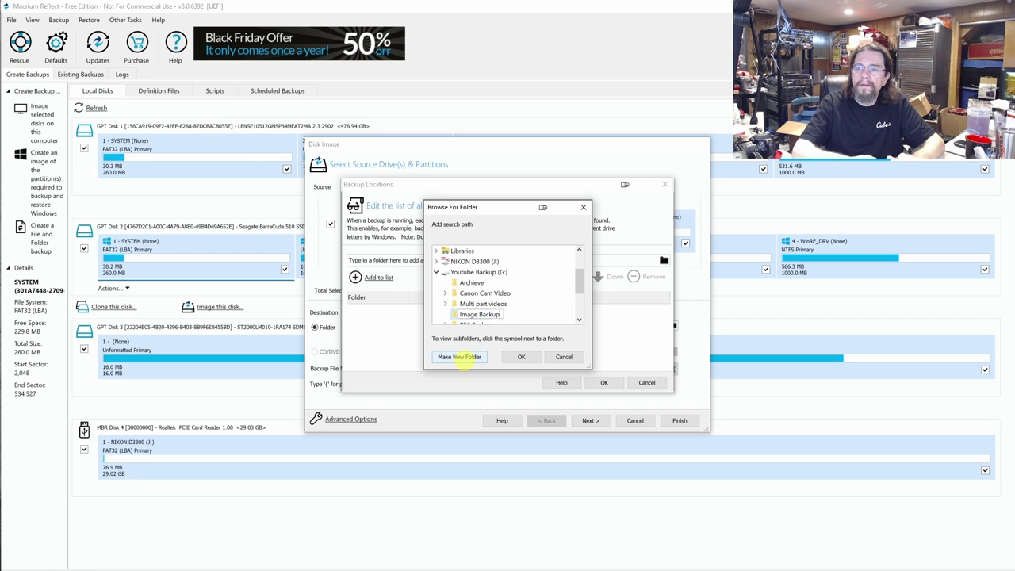
text(s)
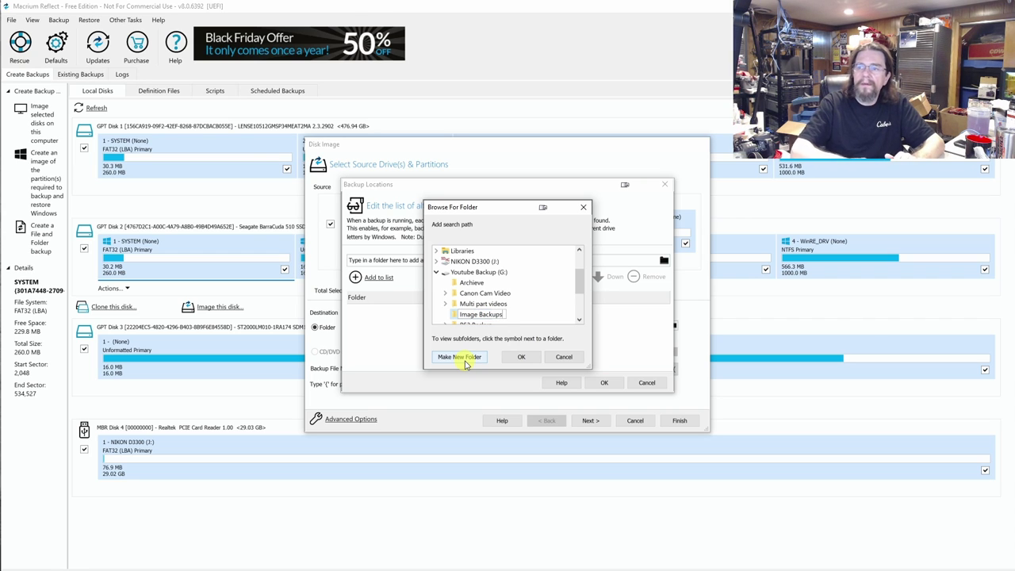
click(519, 357)
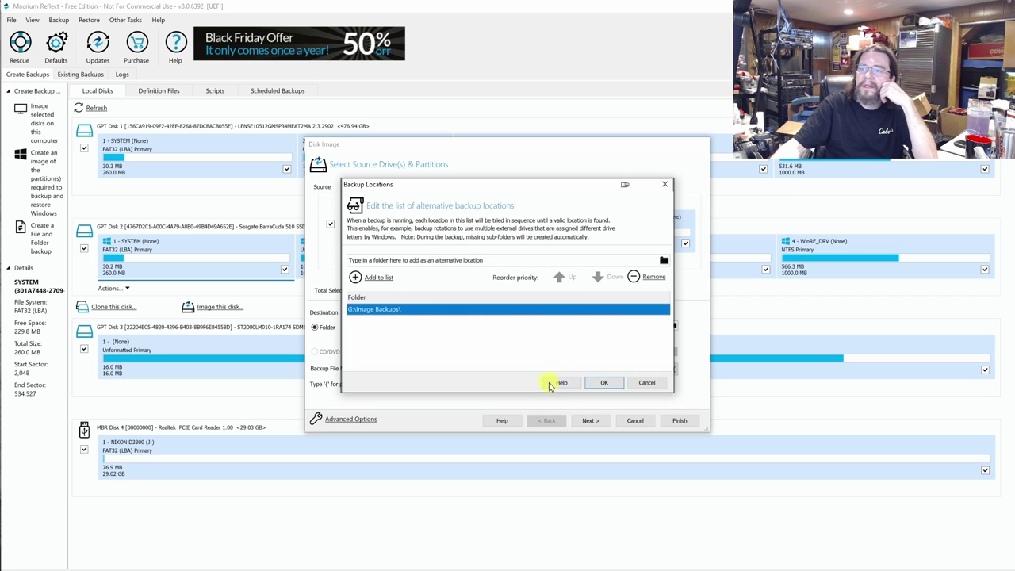
click(601, 385)
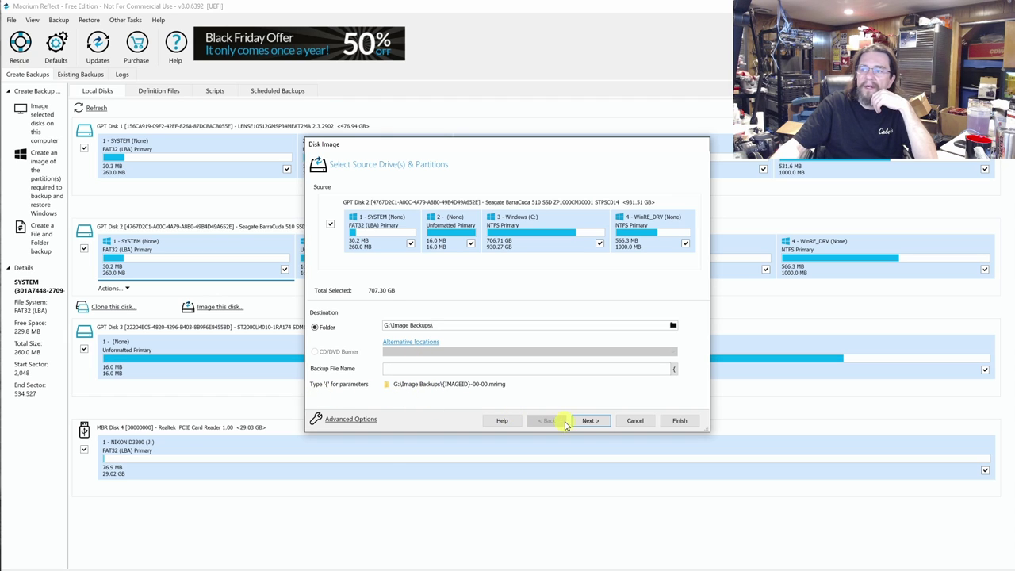
Keep the backup plan template at None, with no schedule, and continue to the Imaging Summary.
click(591, 423)
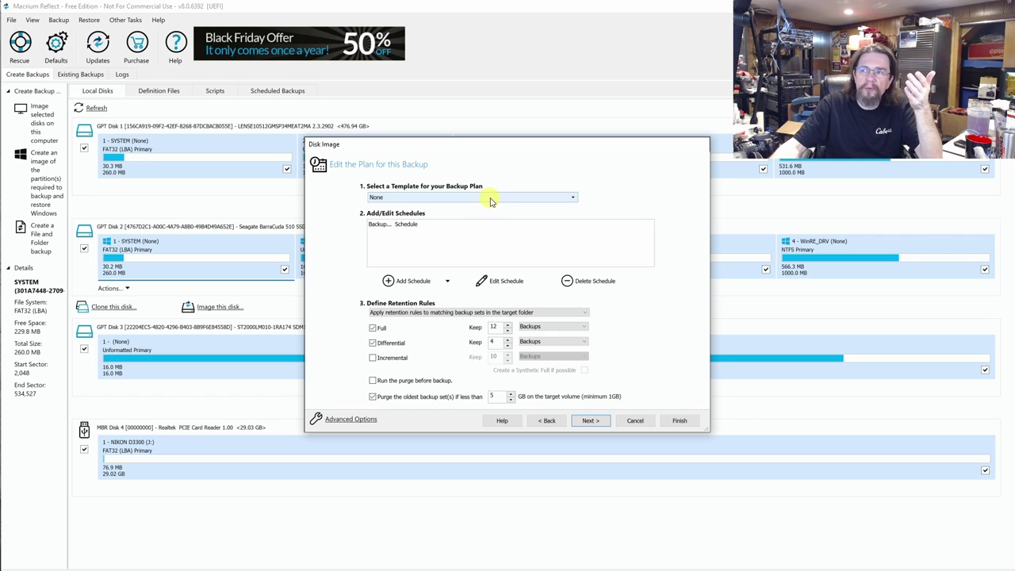
click(491, 198)
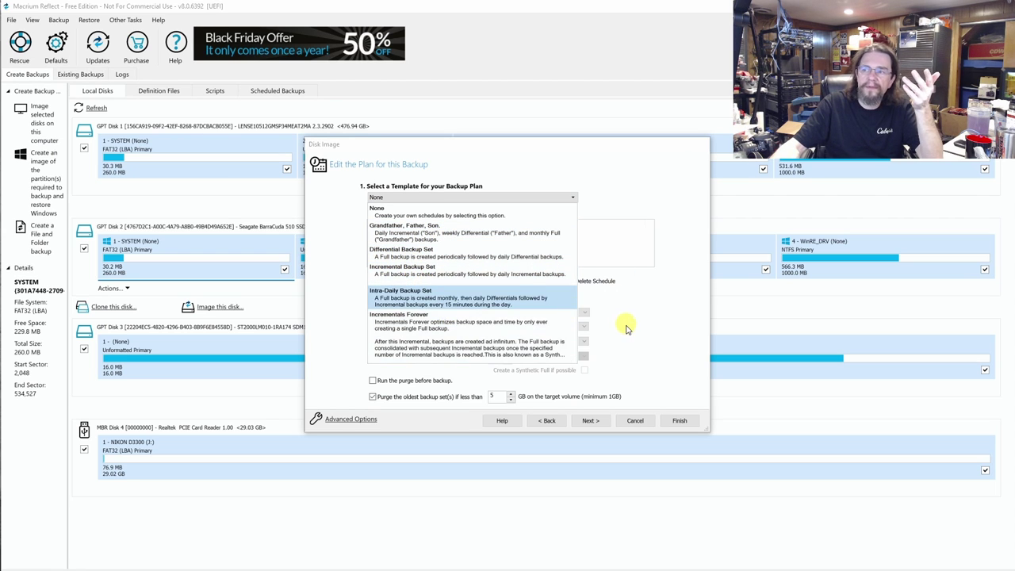
click(626, 328)
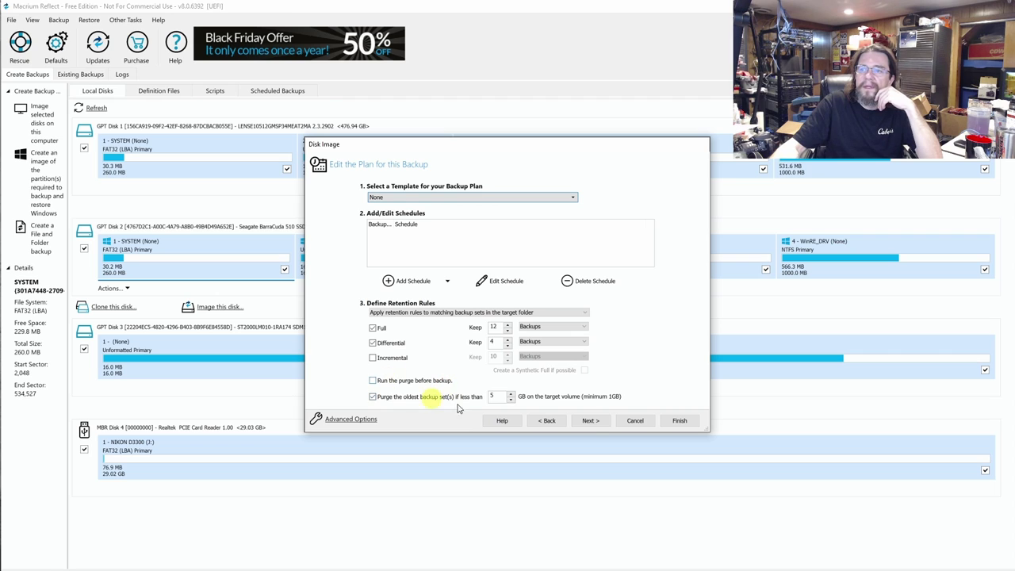
click(593, 424)
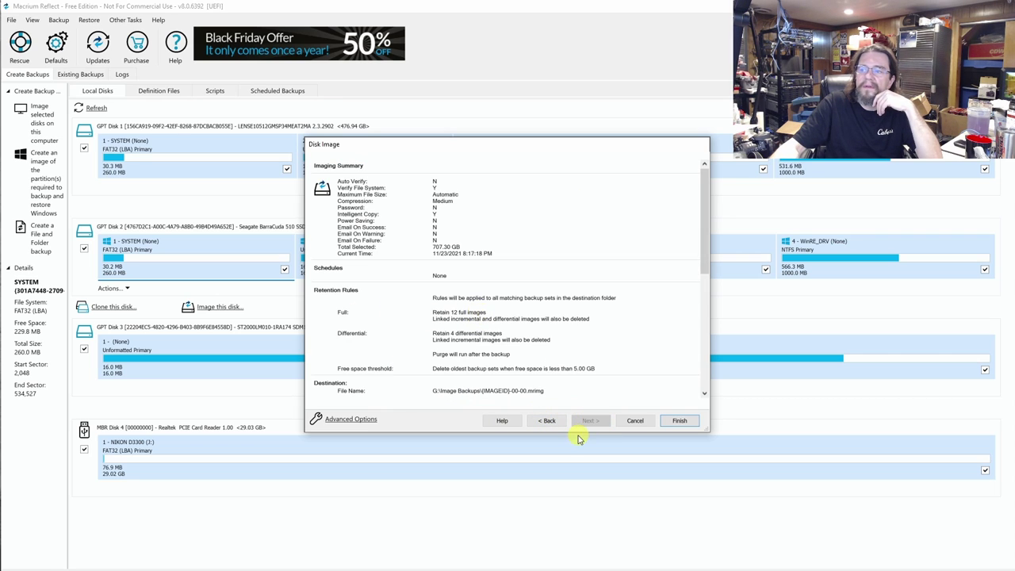
Finish the wizard, running the backup now and saving its definition as the XML file My Backup.
click(680, 423)
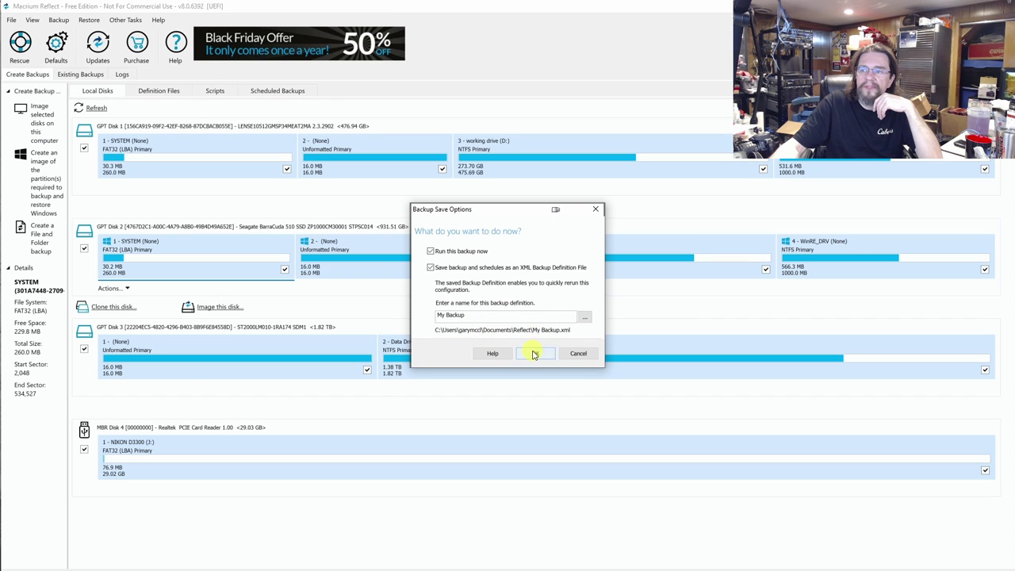
click(534, 353)
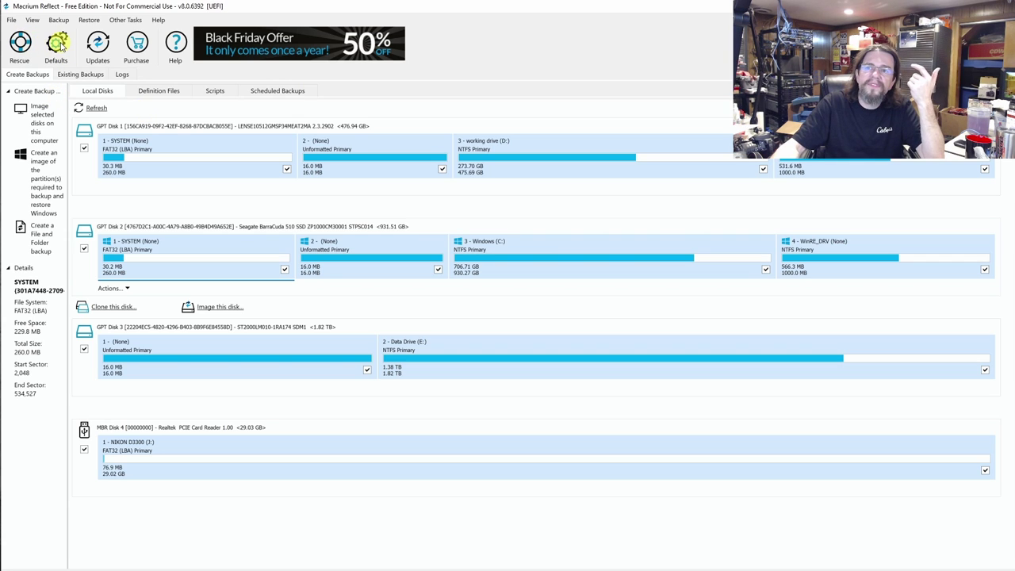
Choose Create Rescue Media... from the Other Tasks menu.
click(29, 20)
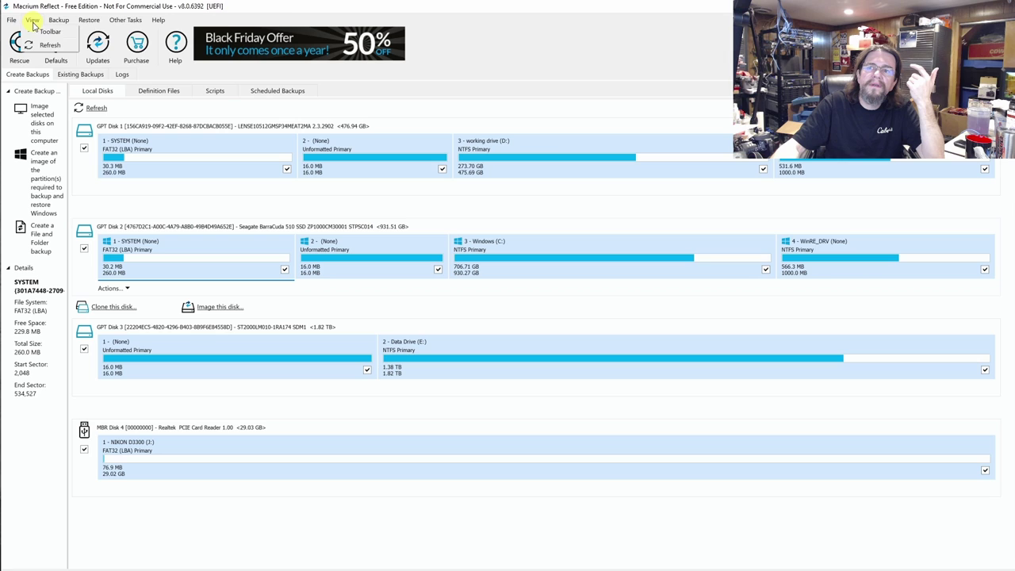
mouse_move(65, 23)
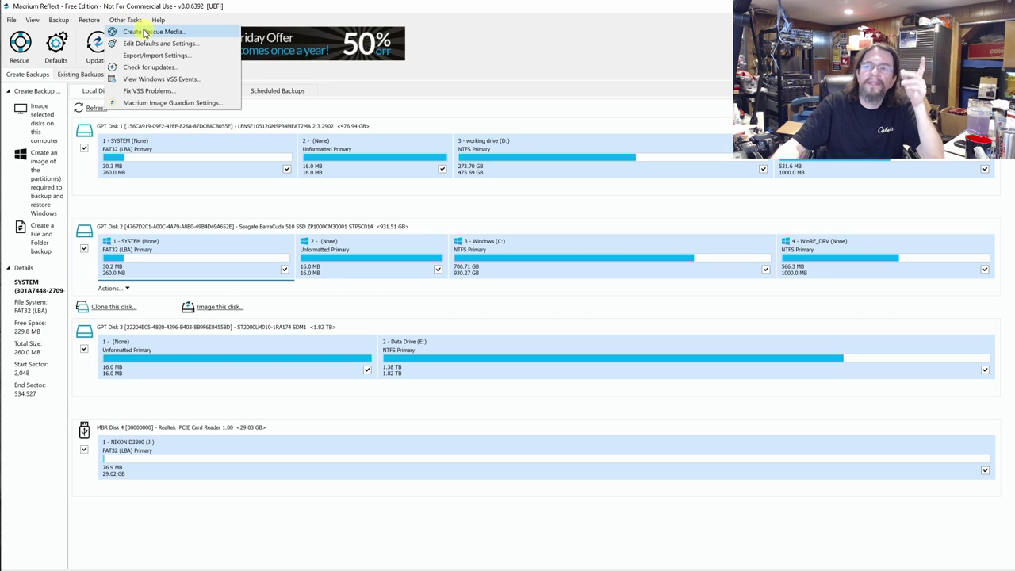
click(139, 32)
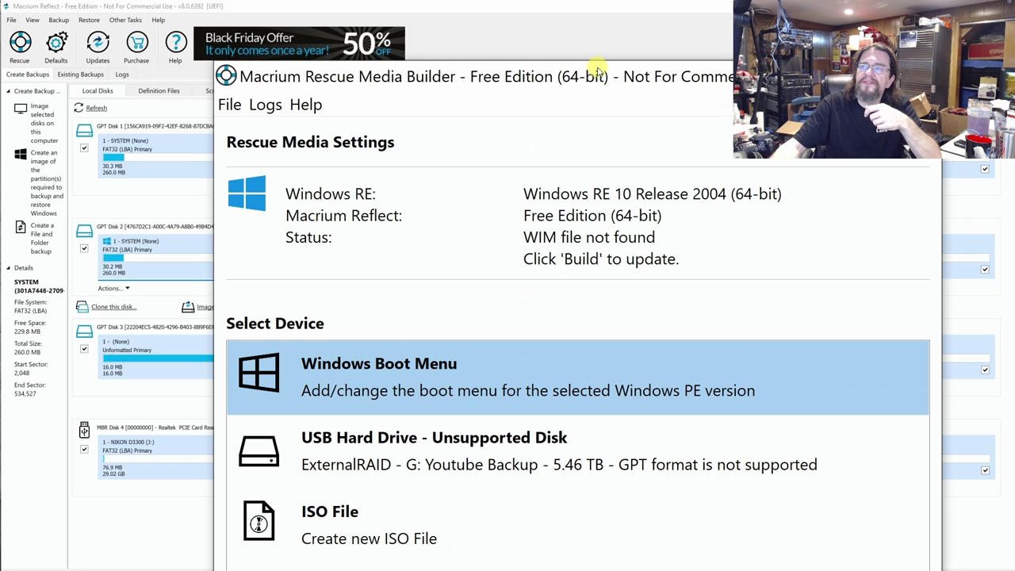
Move the Rescue Media Builder window higher and pick ISO File as the rescue device.
drag(599, 70, 599, 10)
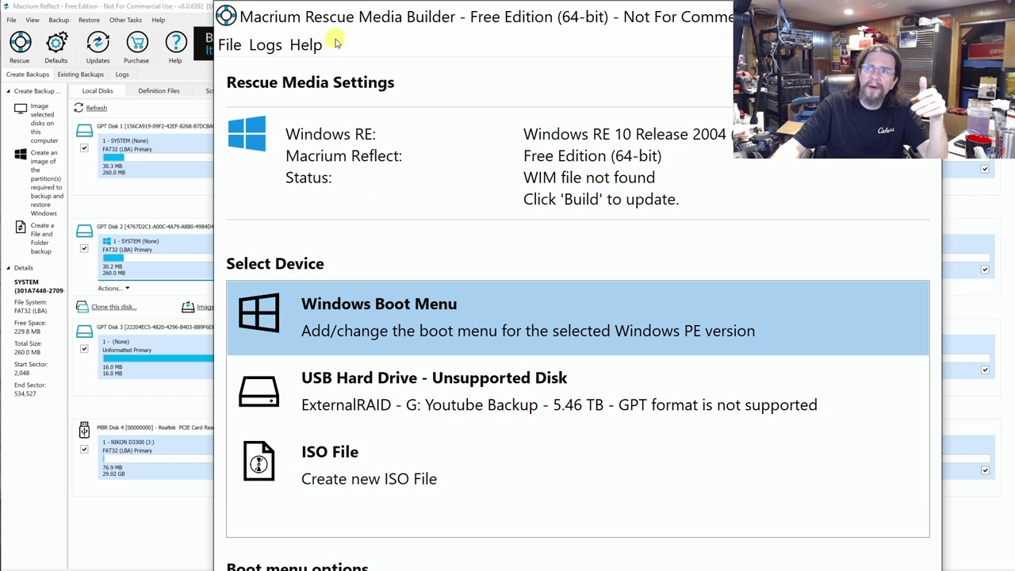
click(347, 474)
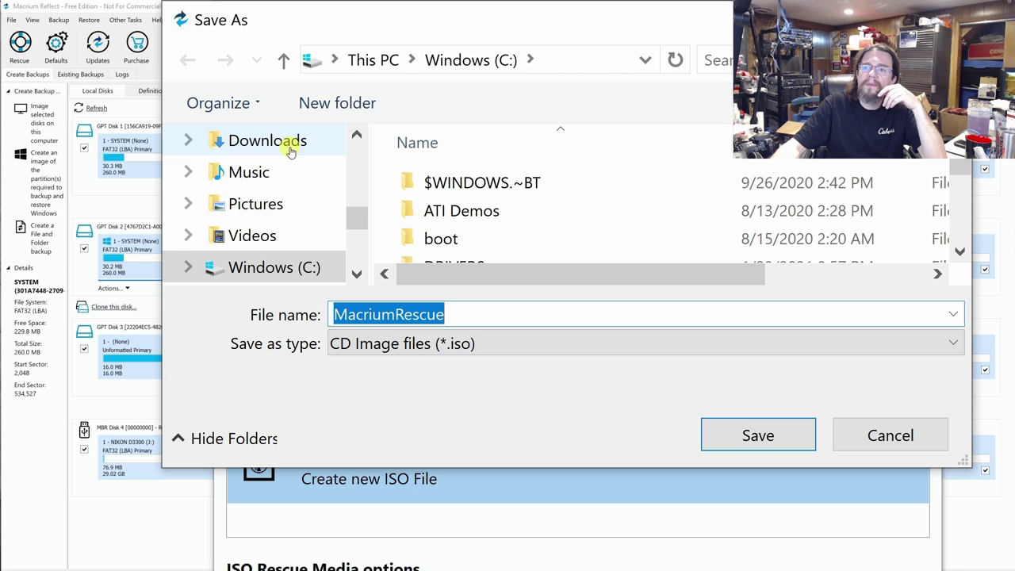
Save the rescue ISO as MacriumRescue in the Documents\ISO folder.
drag(353, 215, 357, 207)
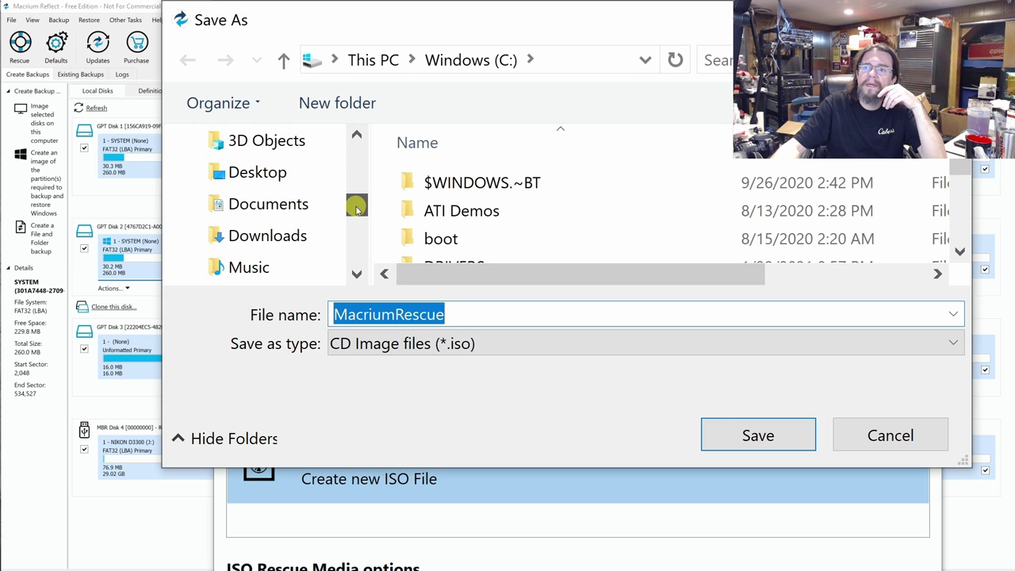
click(291, 204)
scroll(529, 222, down, 1)
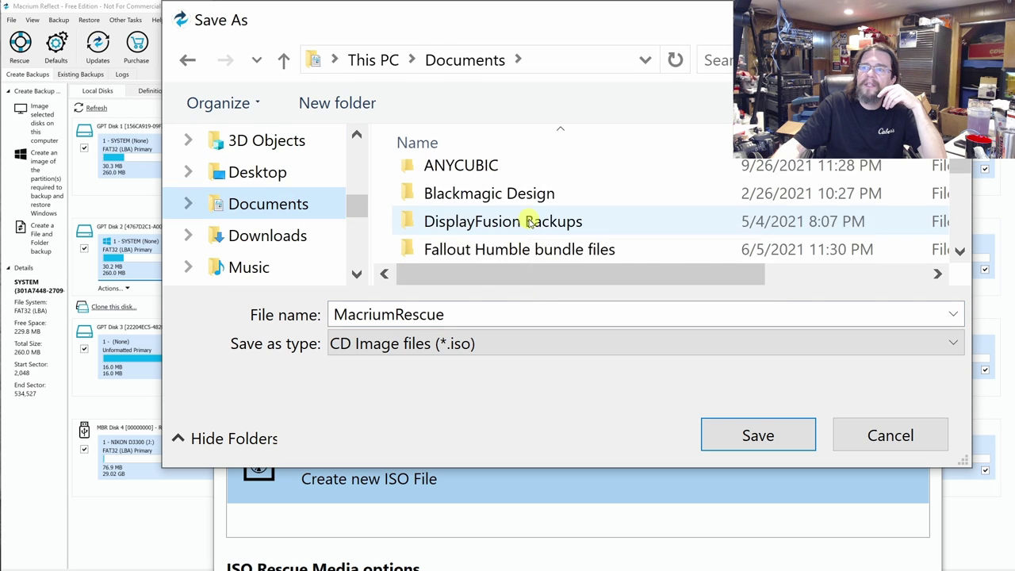
scroll(530, 222, down, 3)
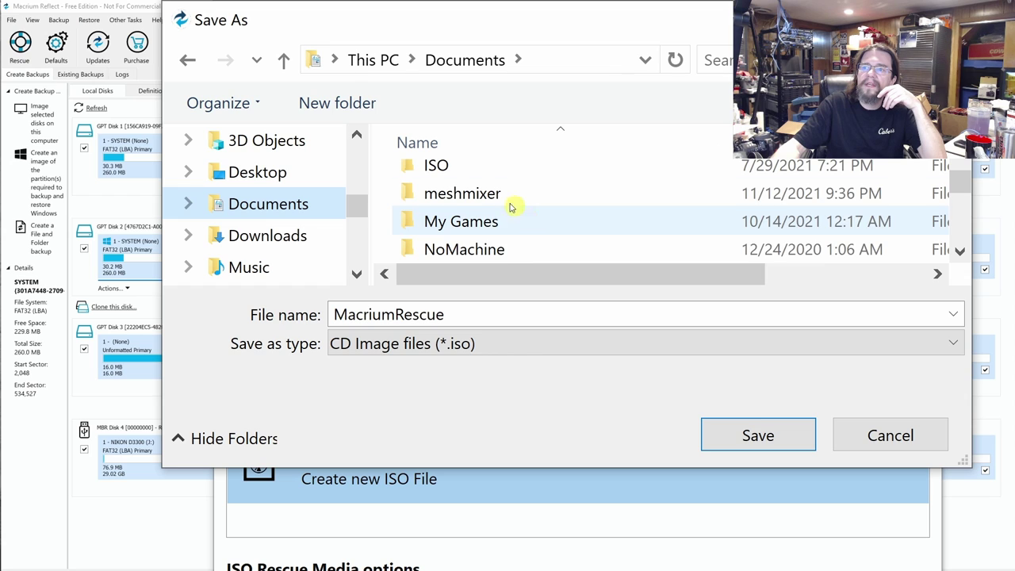
click(464, 168)
double_click(460, 185)
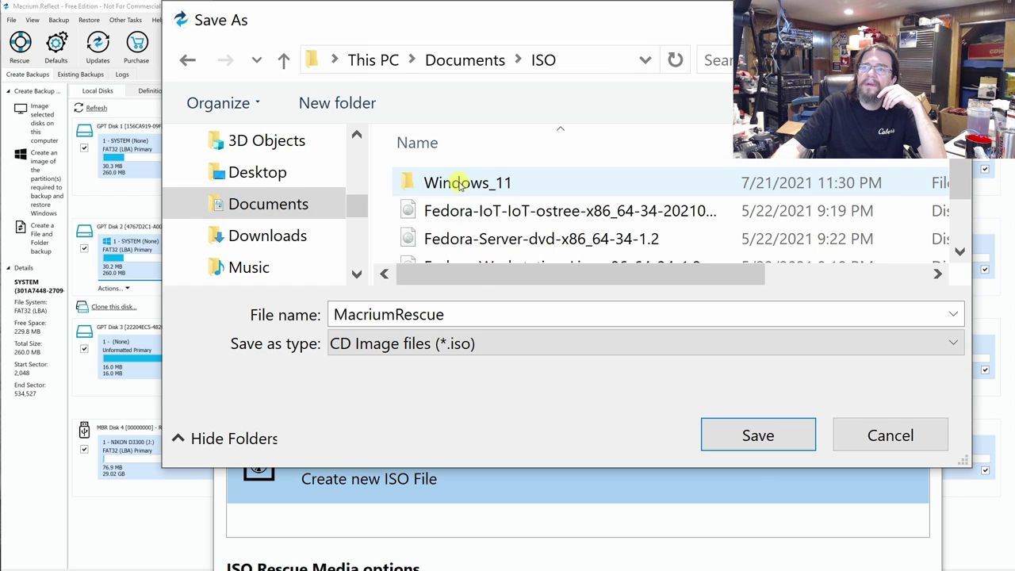
click(747, 437)
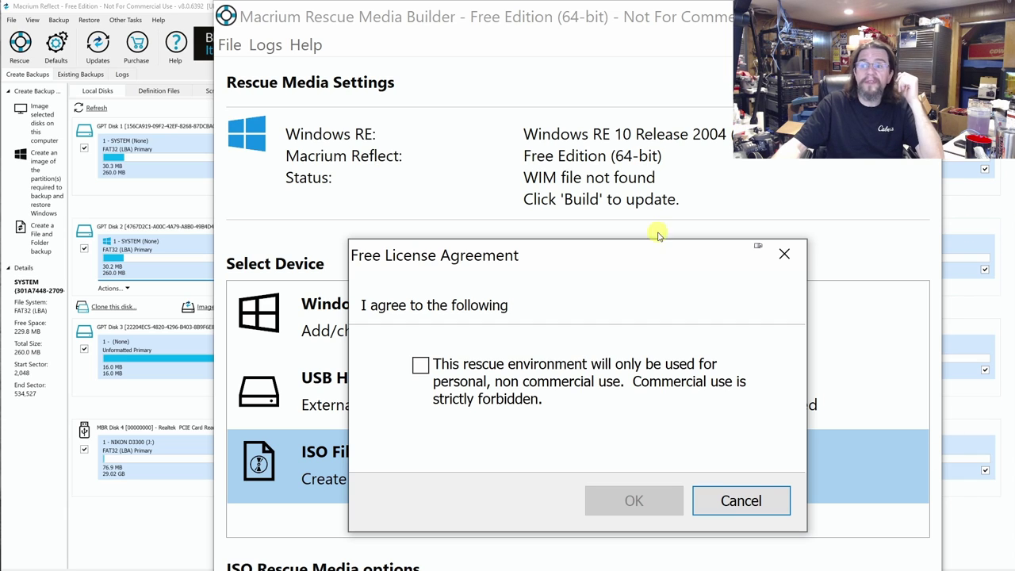
Tick the personal, non-commercial use pledge in the Free License Agreement.
click(420, 365)
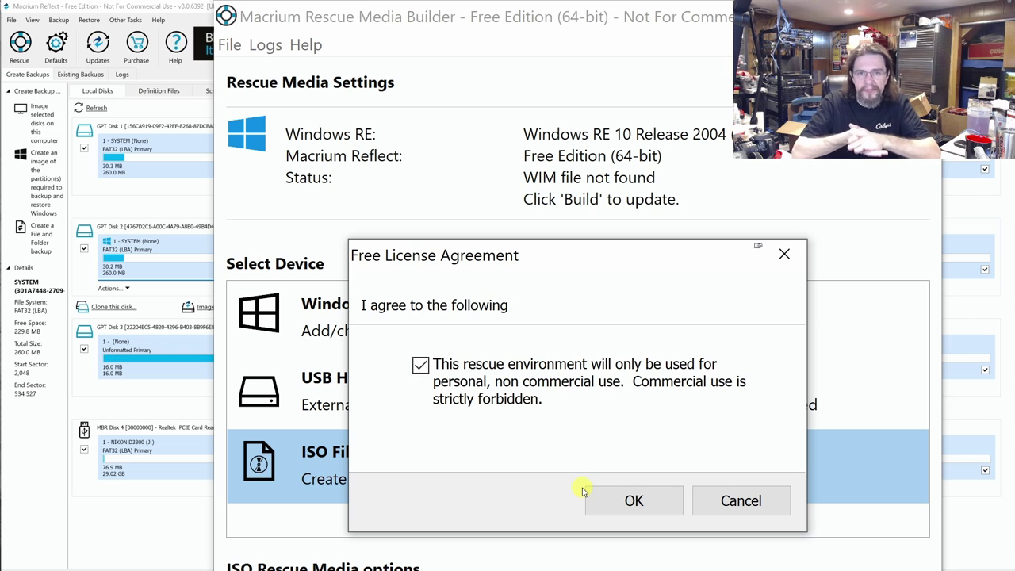
Accept the licence agreement and let the MacriumRescue ISO build through to completion.
click(631, 506)
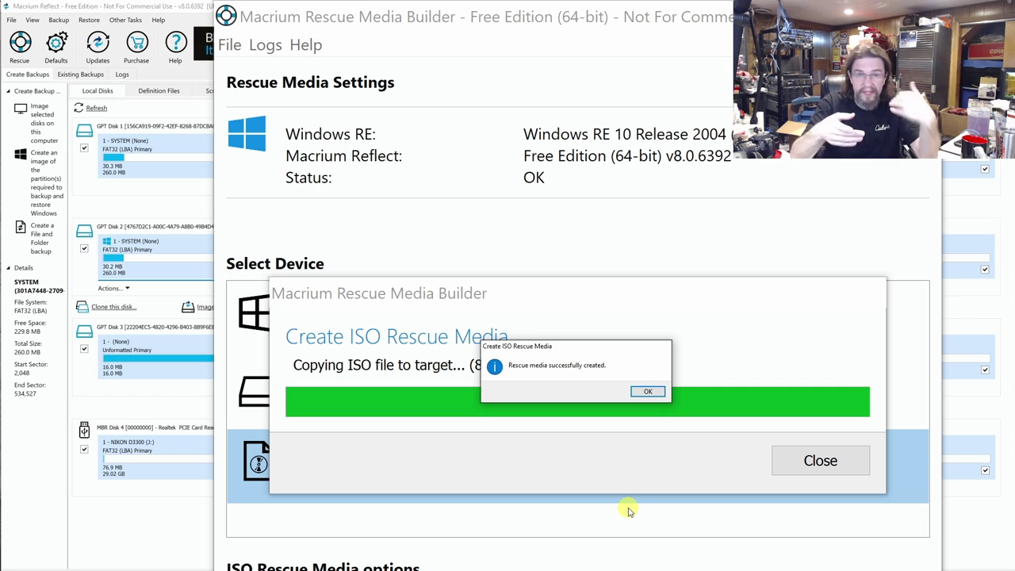
Close the 'Rescue media successfully created' message to return to the builder settings.
click(650, 392)
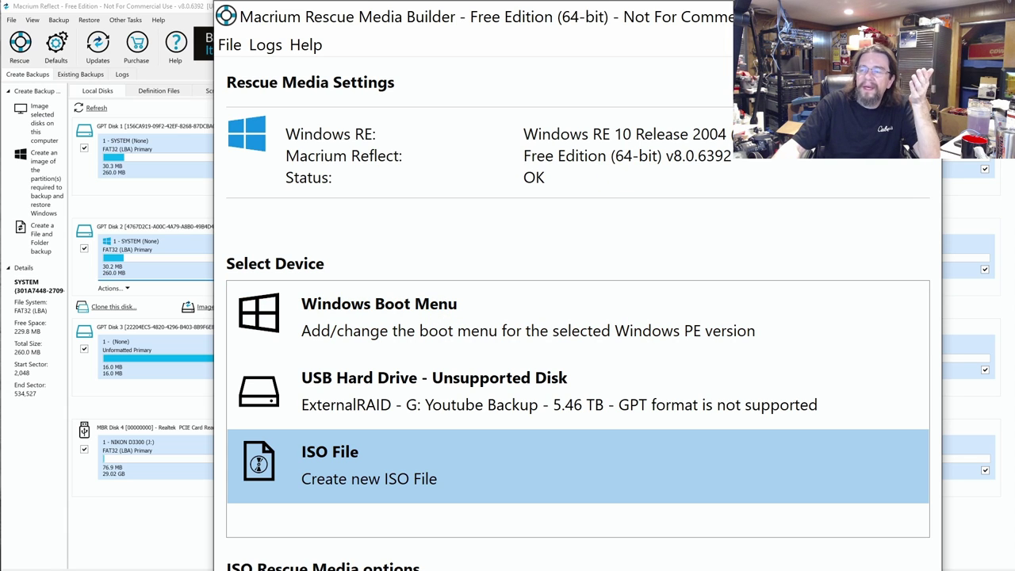
Close the Rescue Media Builder now that the rescue ISO is built.
key(alt+F4)
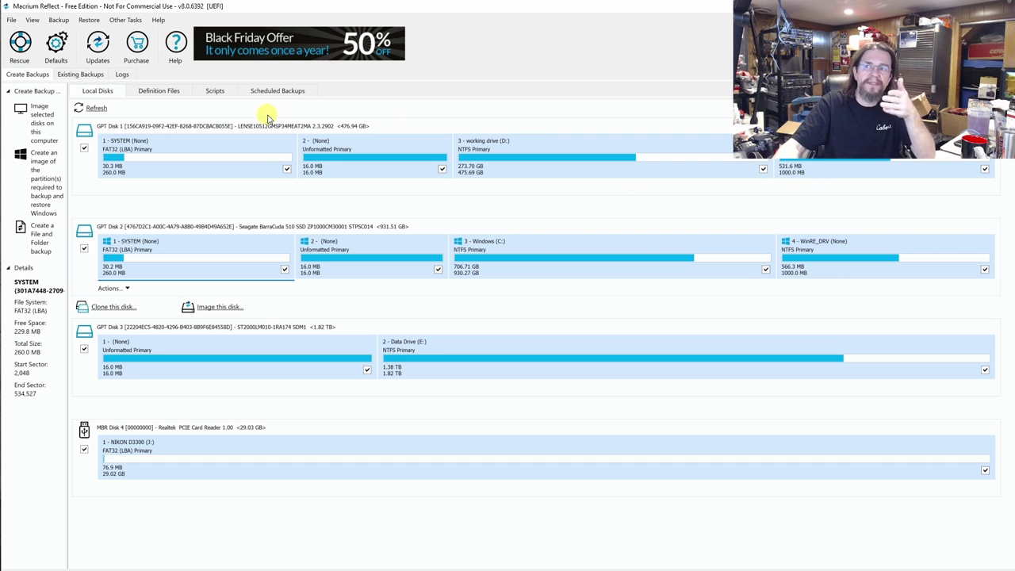
Show the Scheduled Backups list, then browse macrium.com's Black Friday offers up to the Products menu.
click(278, 91)
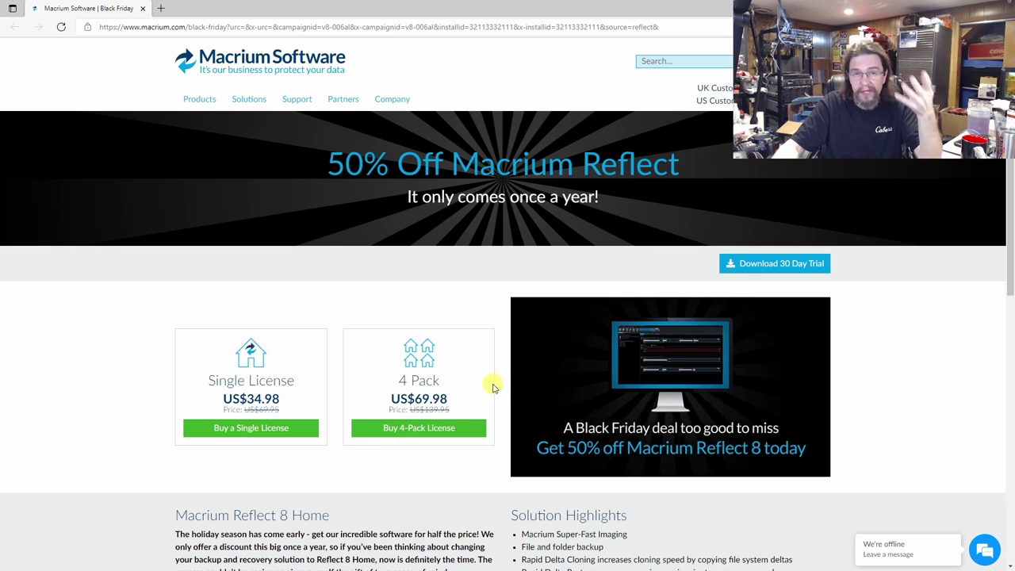
scroll(493, 387, down, 3)
scroll(493, 387, down, 1)
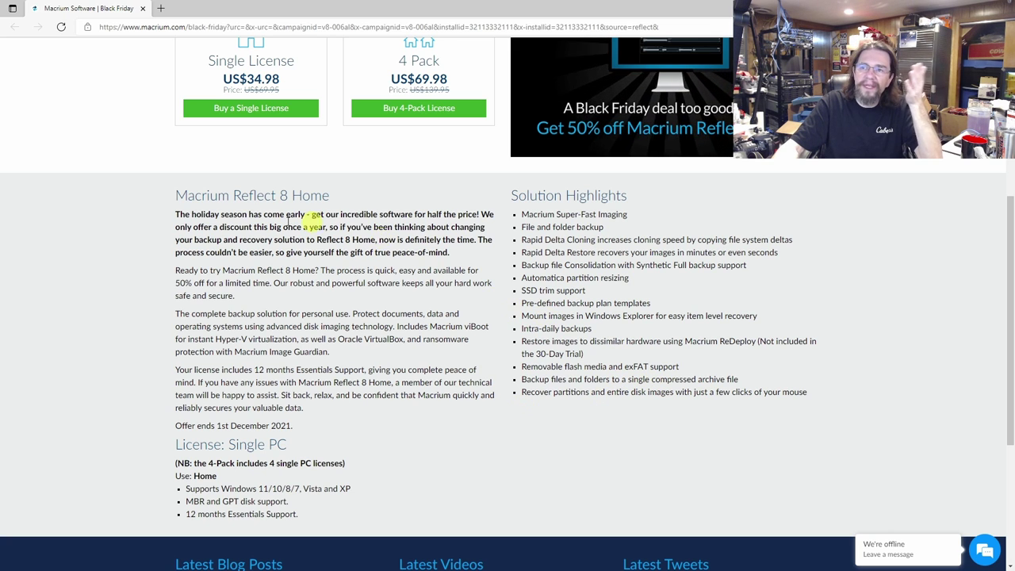
scroll(325, 242, up, 4)
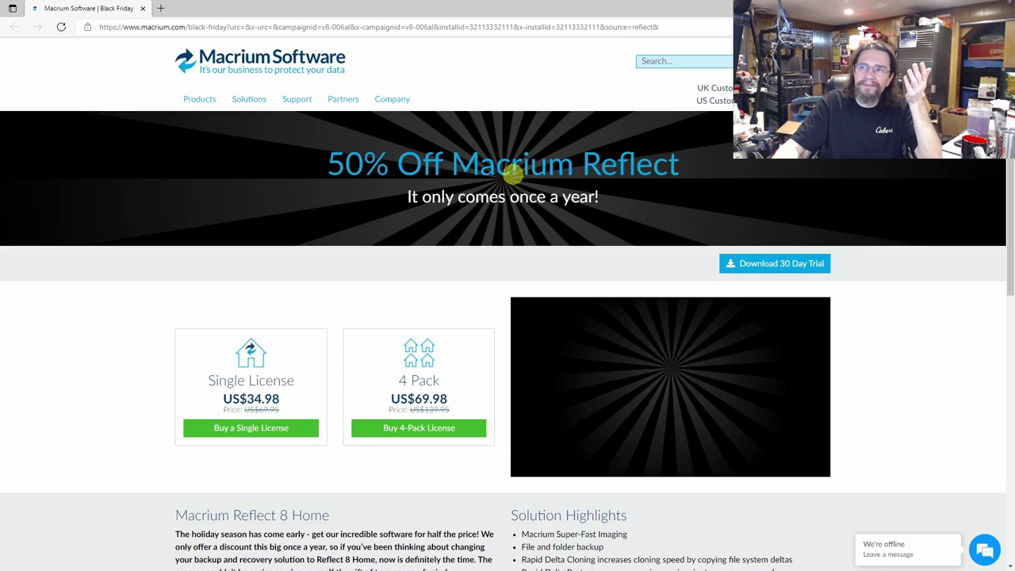
scroll(446, 291, down, 6)
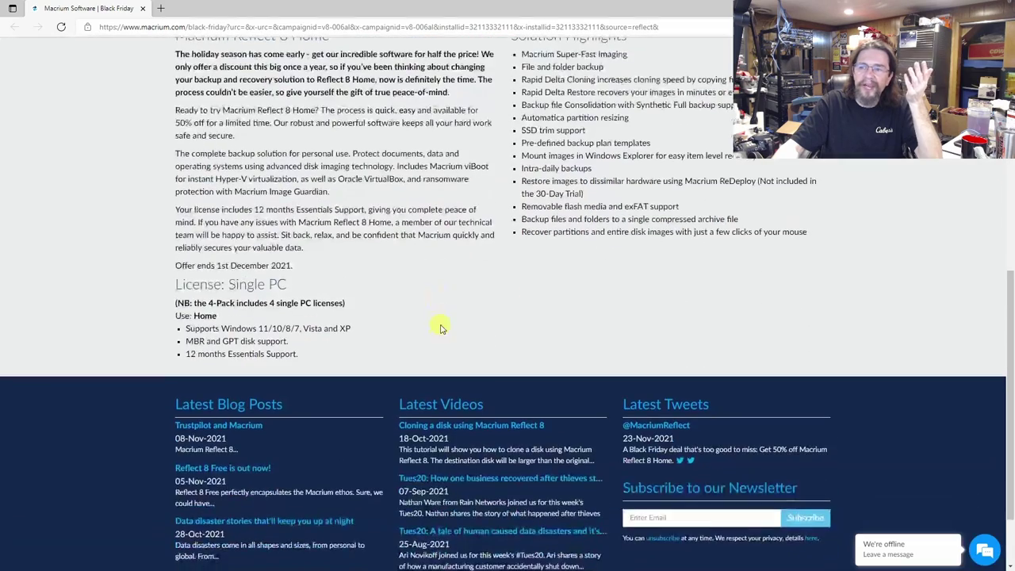
scroll(405, 328, down, 1)
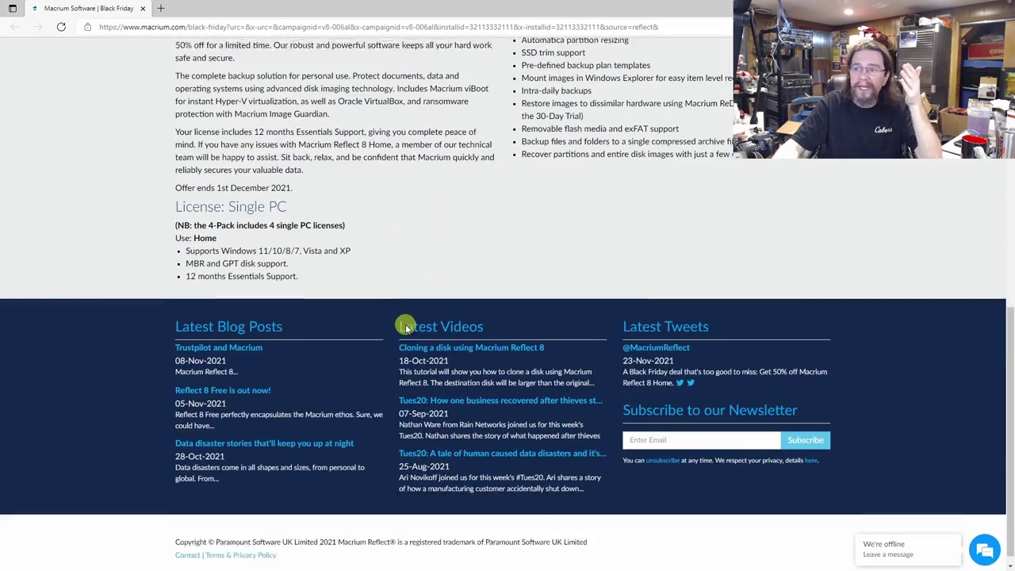
scroll(405, 327, up, 4)
scroll(405, 324, up, 3)
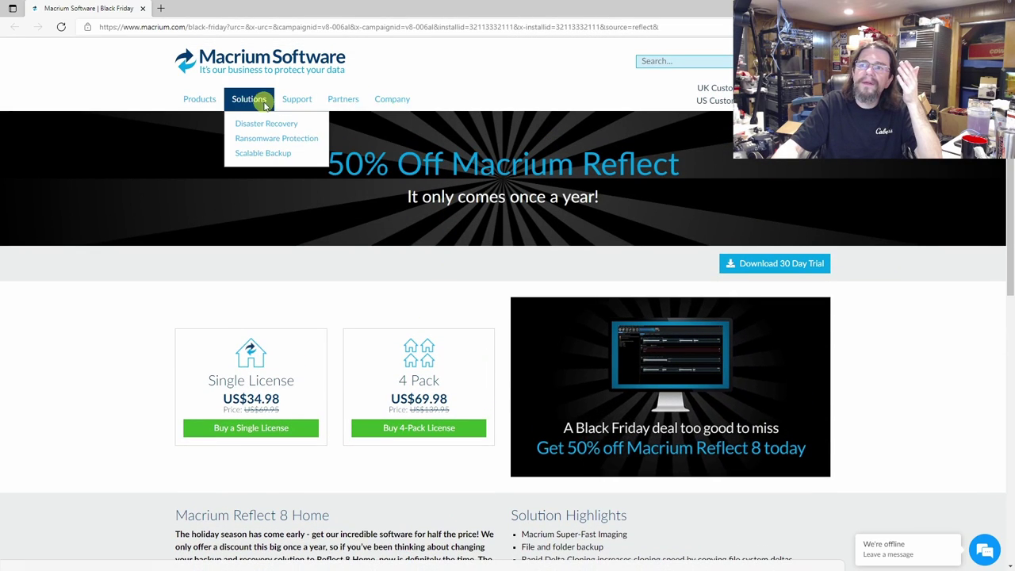
mouse_move(200, 100)
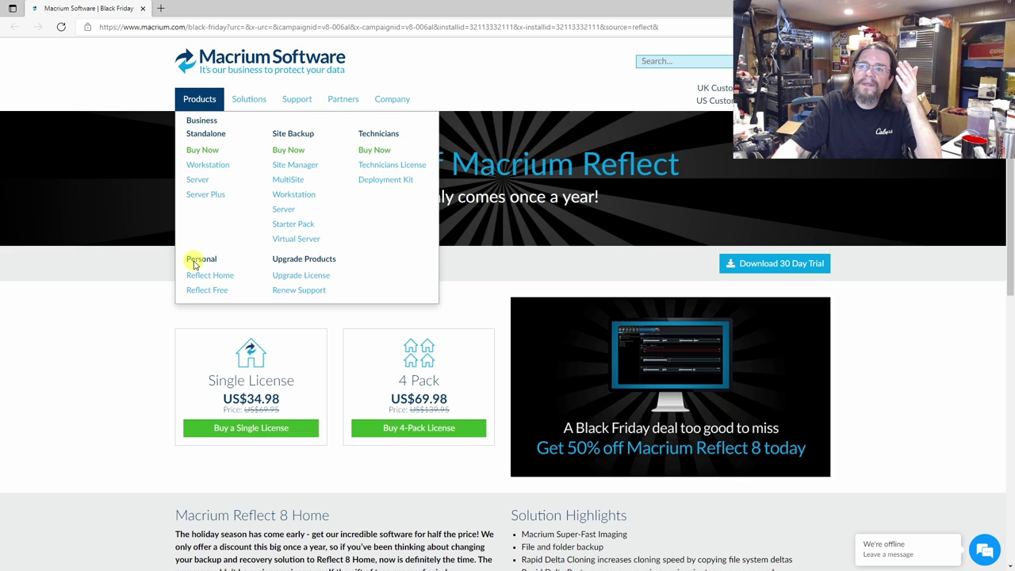
Open the Reflect Free page and scroll through its Business Use and Backup at Home cards.
click(205, 290)
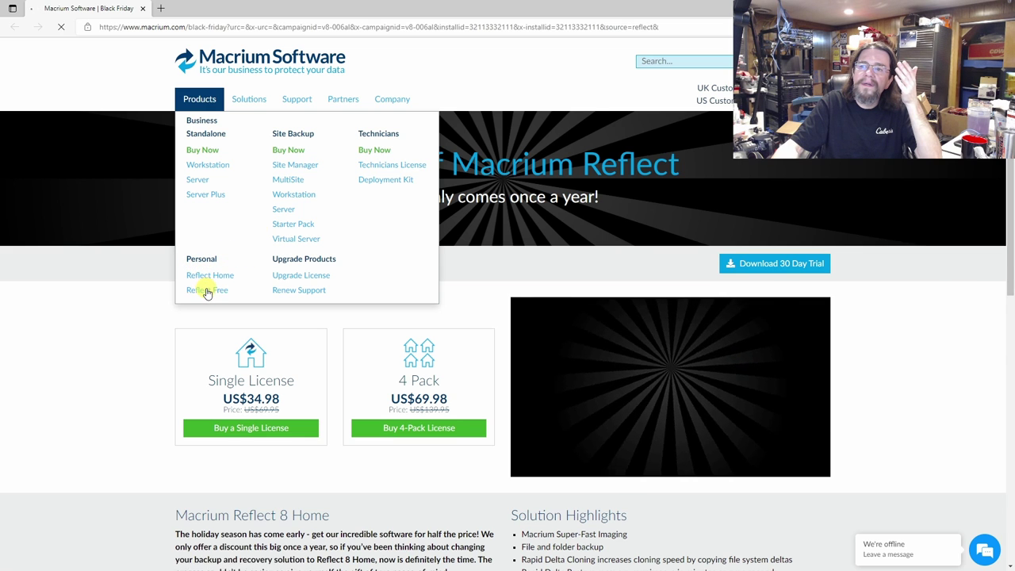
scroll(353, 301, down, 2)
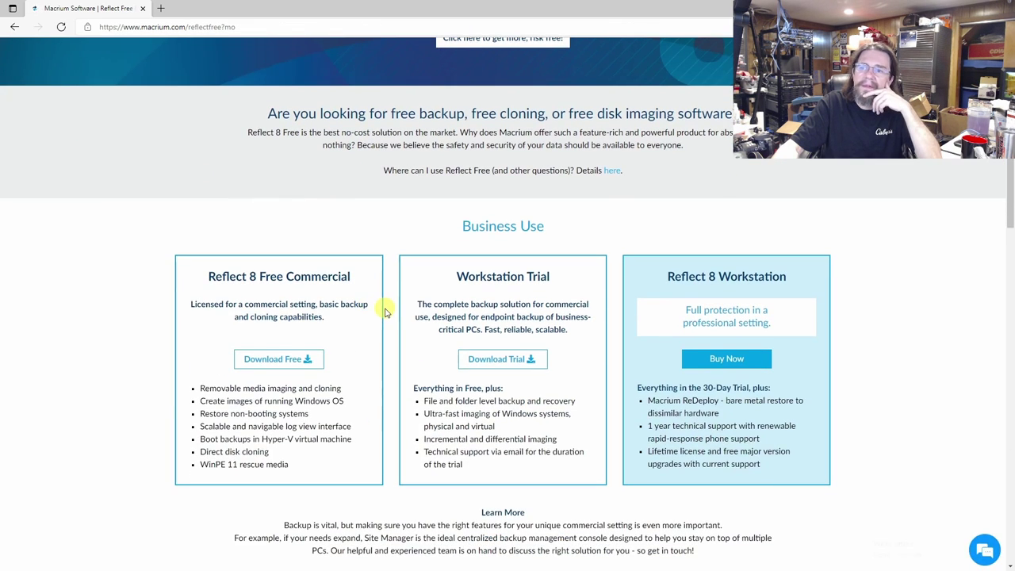
scroll(385, 310, down, 2)
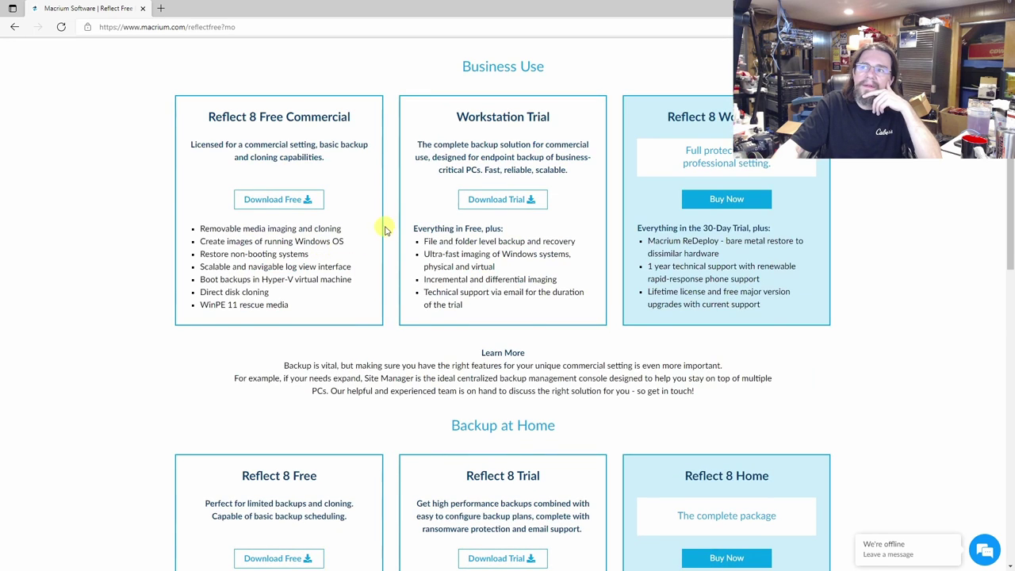
scroll(387, 229, down, 3)
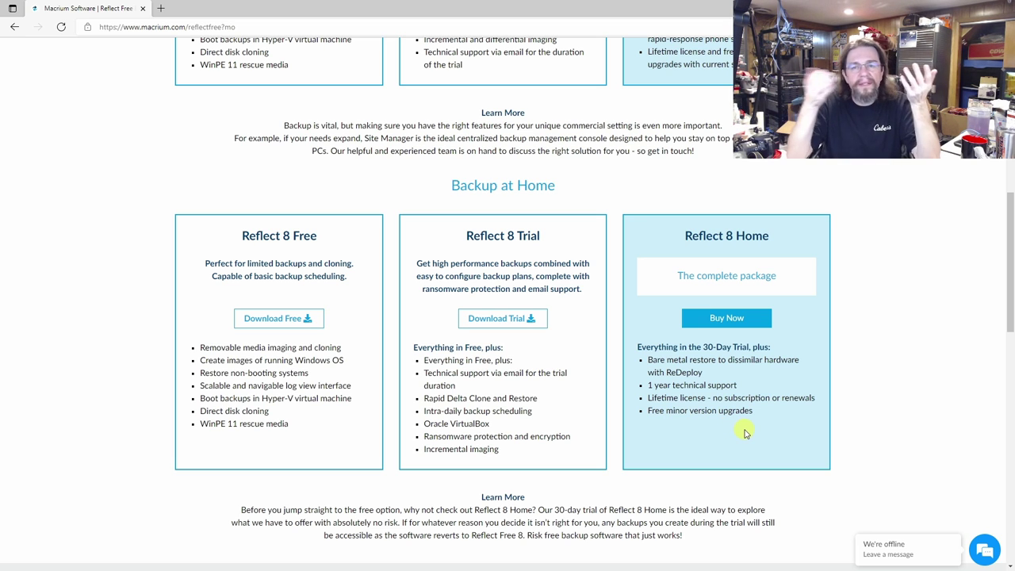
scroll(718, 431, up, 7)
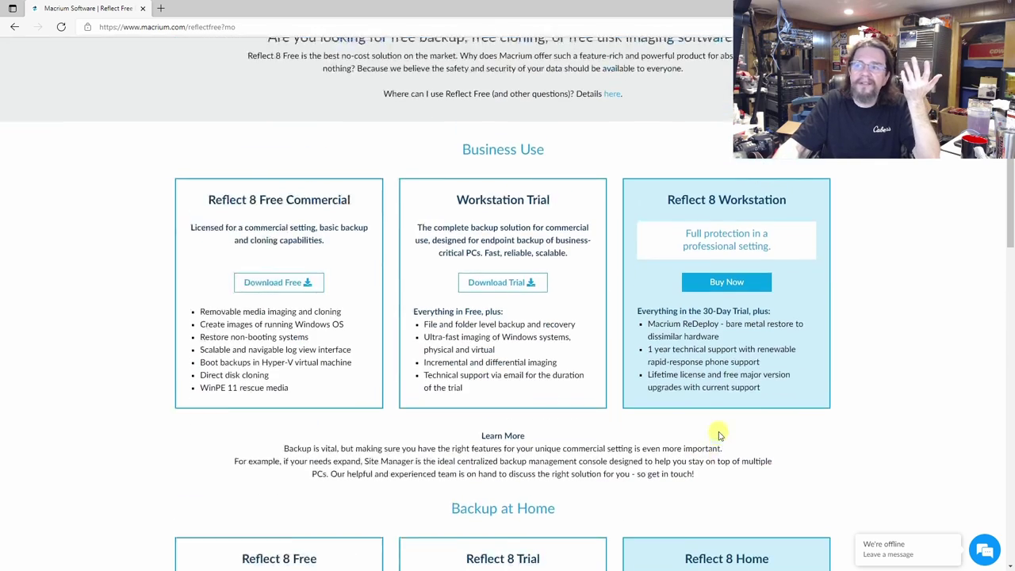
scroll(605, 358, down, 3)
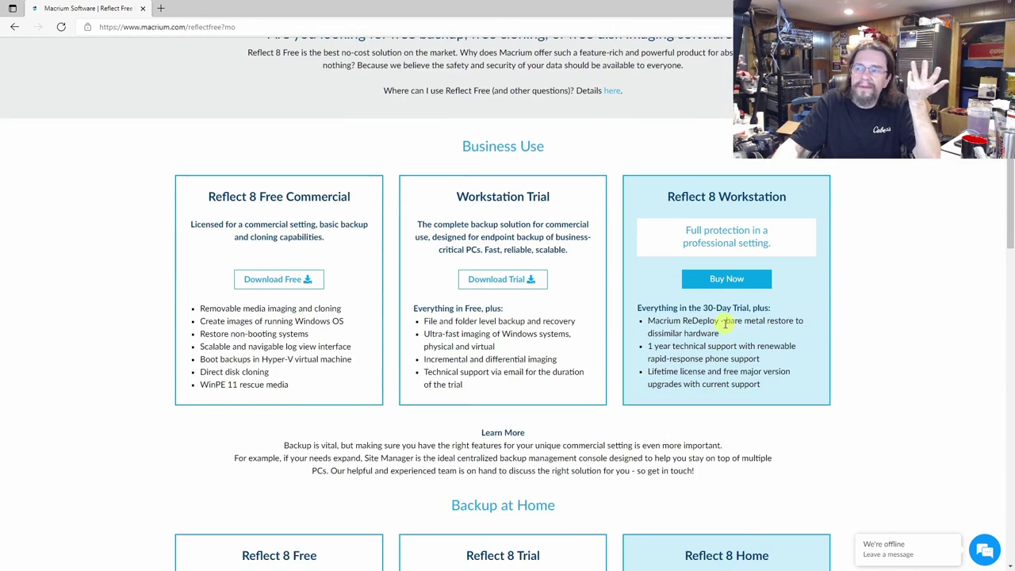
scroll(658, 307, up, 3)
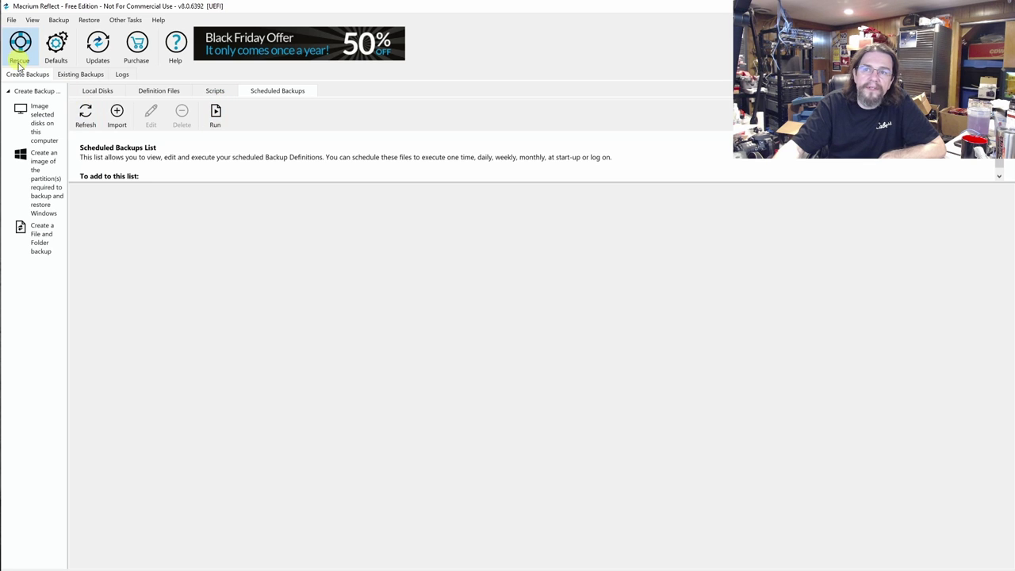
click(42, 121)
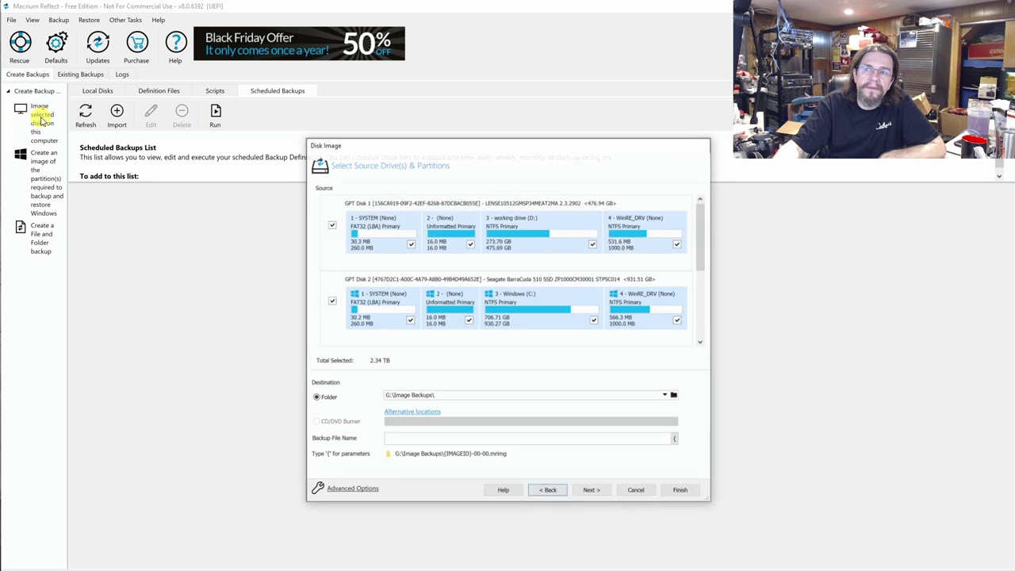
click(635, 491)
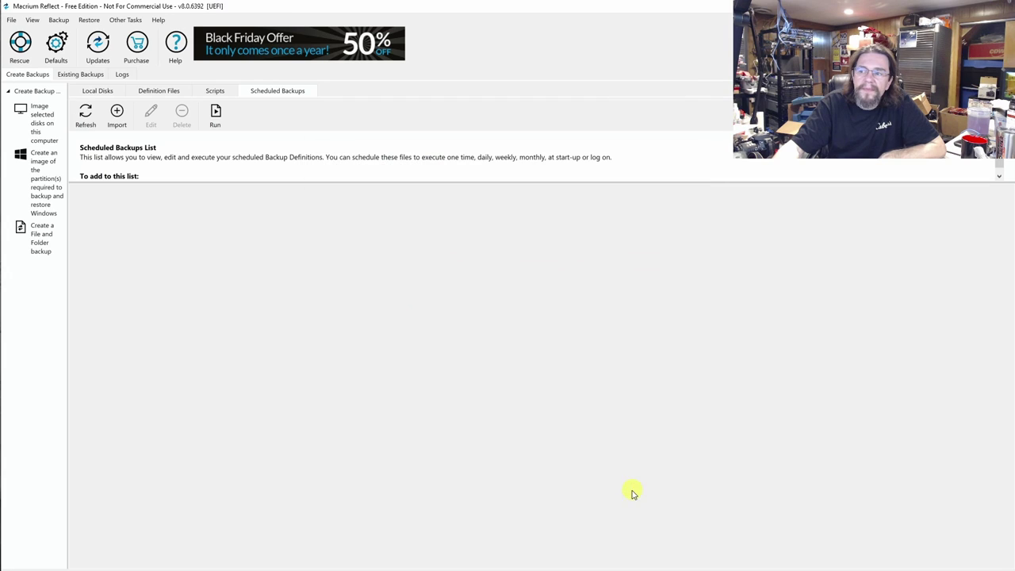
click(21, 54)
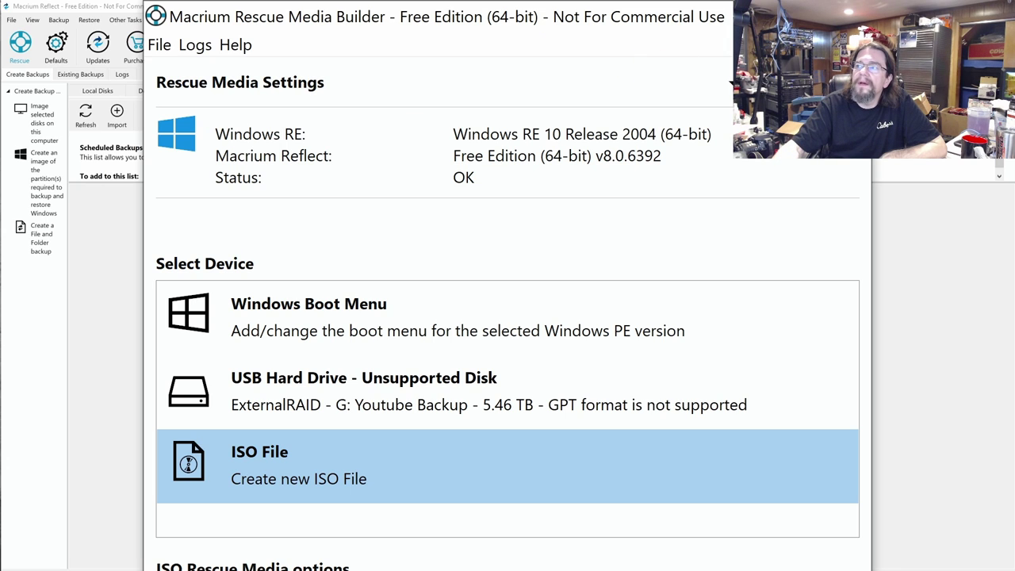
click(853, 16)
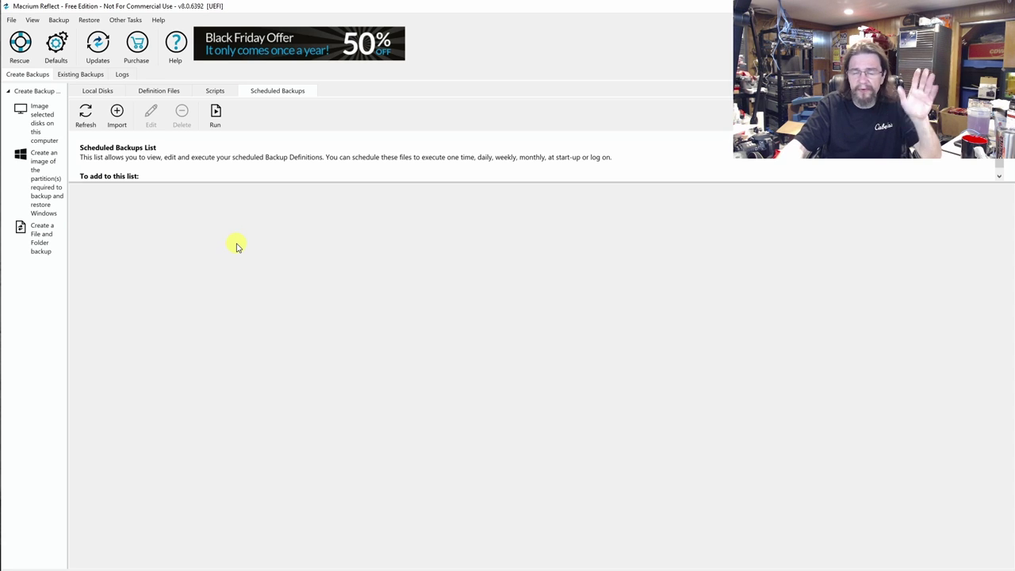
Check the My Backup.xml definition, then return to the Local Disks overview of four disks.
click(155, 92)
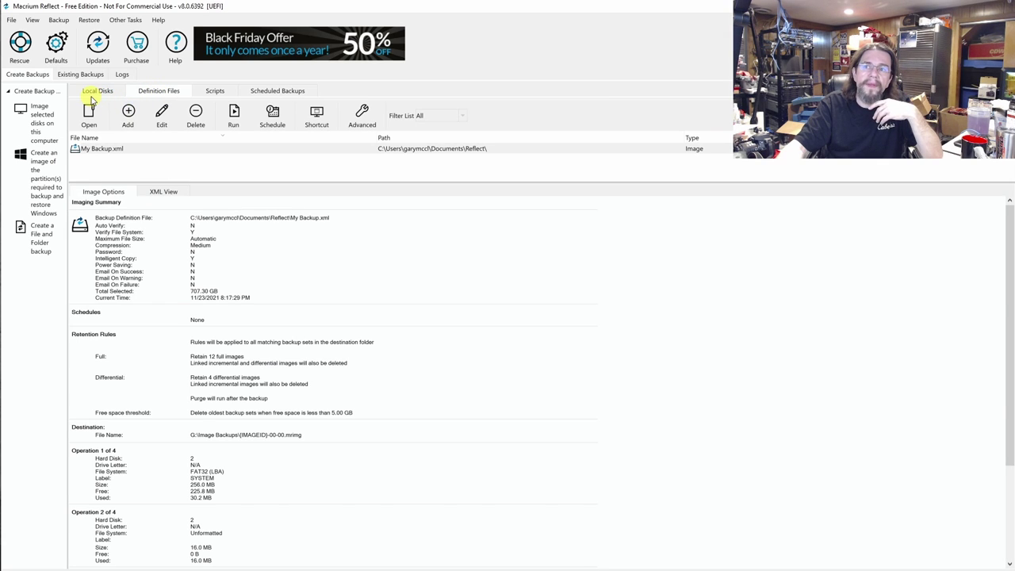
click(93, 95)
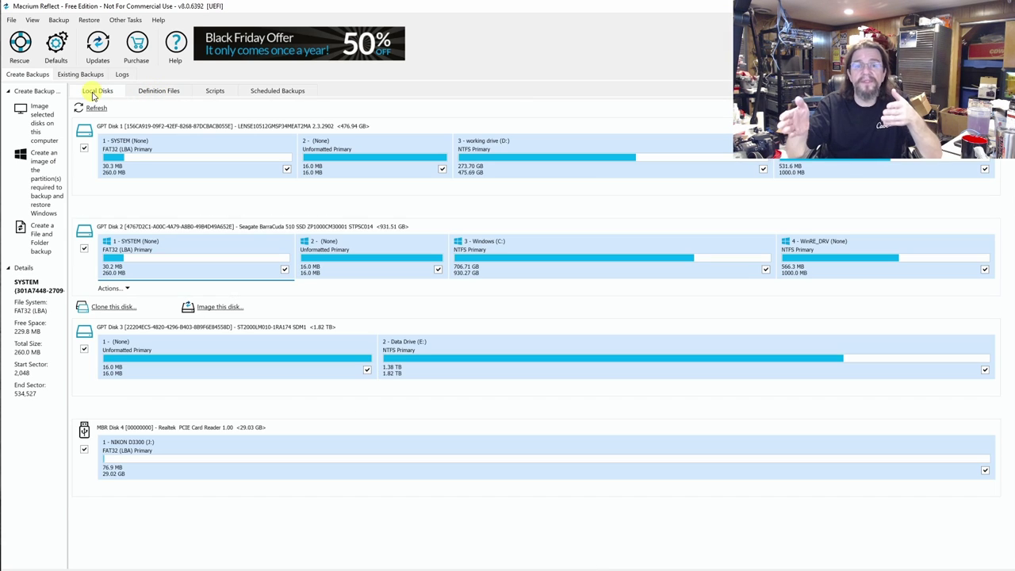